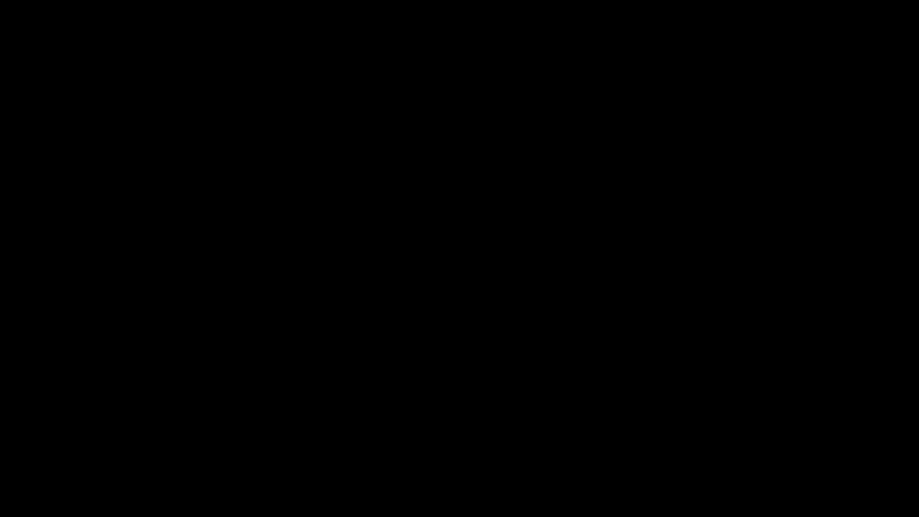
# Boot from the Arch ISO to bring up the Arch Linux GRUB boot menu
pyautogui.press('Return')
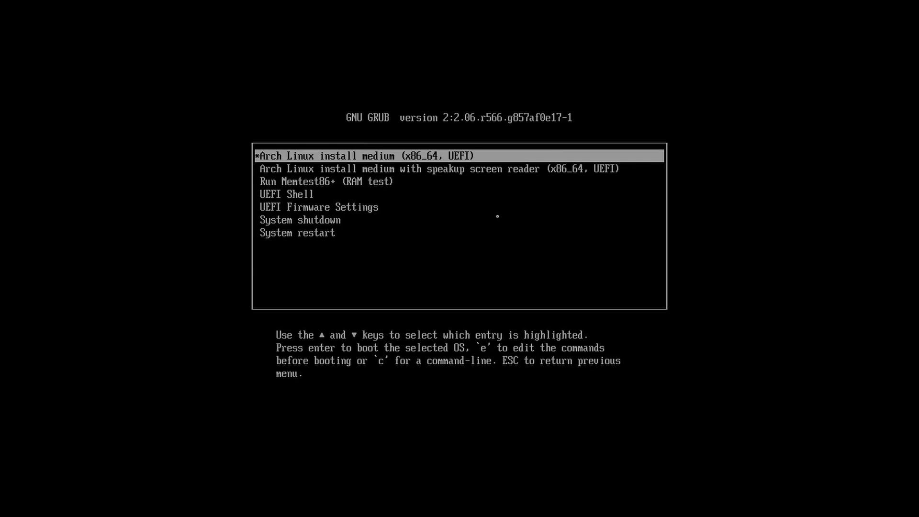
# Boot the Arch Linux install medium and ping google.com, confirming 3 replies with 0% loss
pyautogui.press('Return')
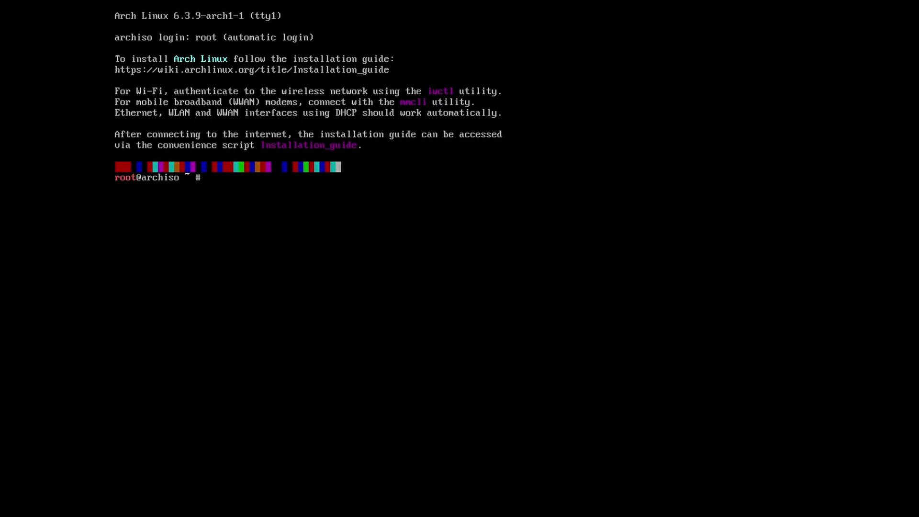
pyautogui.write('ping google.com')
pyautogui.press('Return')
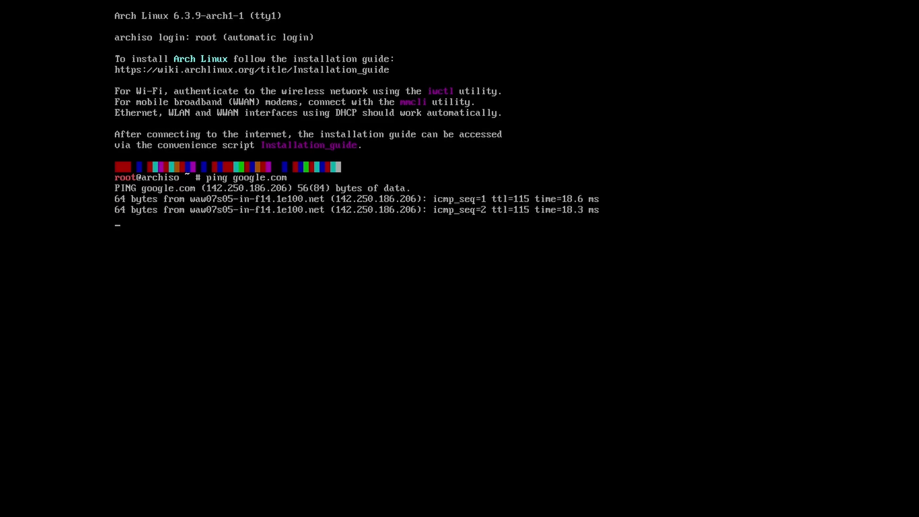
pyautogui.hotkey('ctrl', 'c')
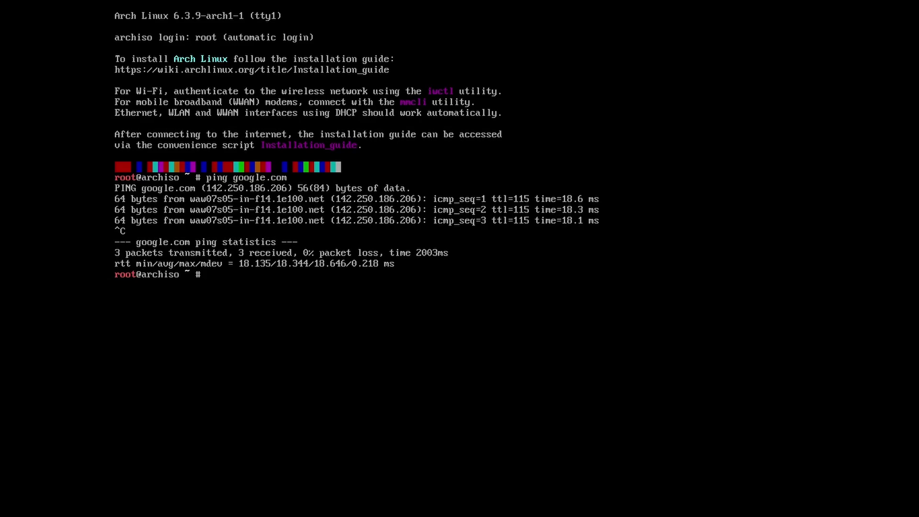
# Enable NTP time sync, list disks with fdisk -l, and enter wipefs -a /dev/sda
pyautogui.write('timedatectl se')
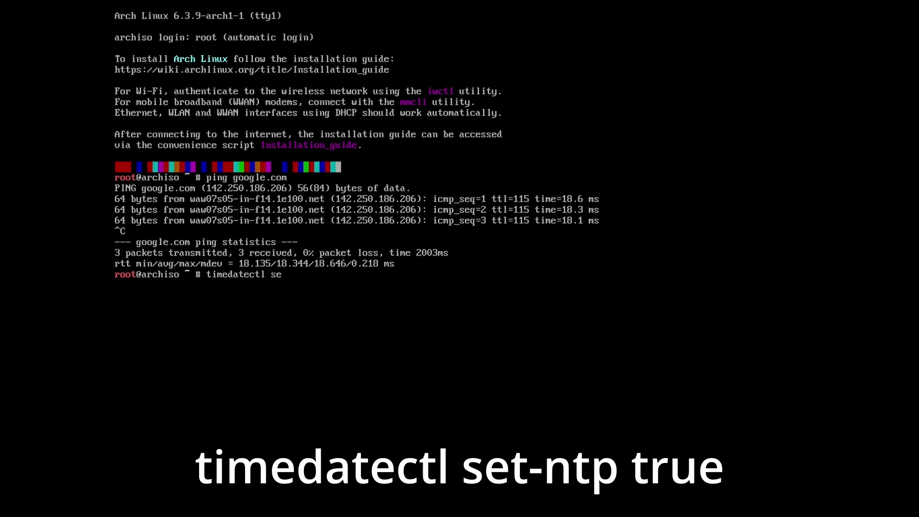
pyautogui.write('t-ntp')
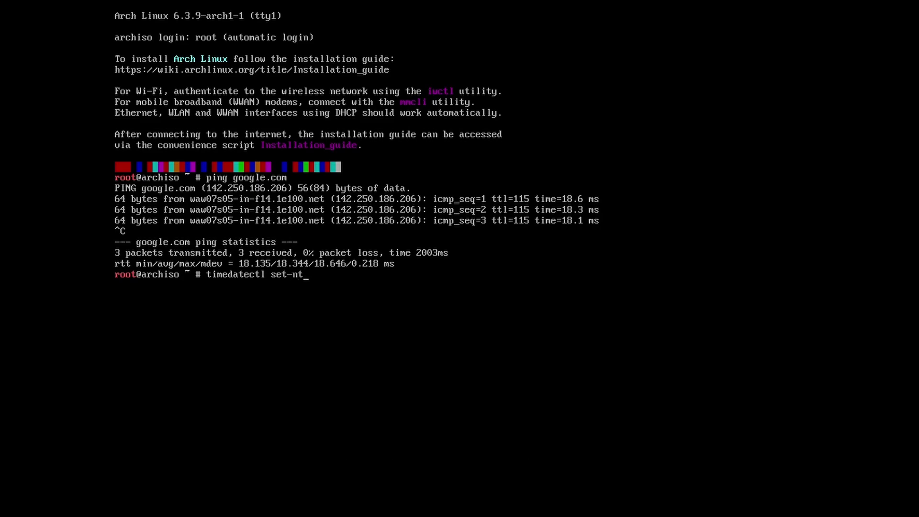
pyautogui.write(' true')
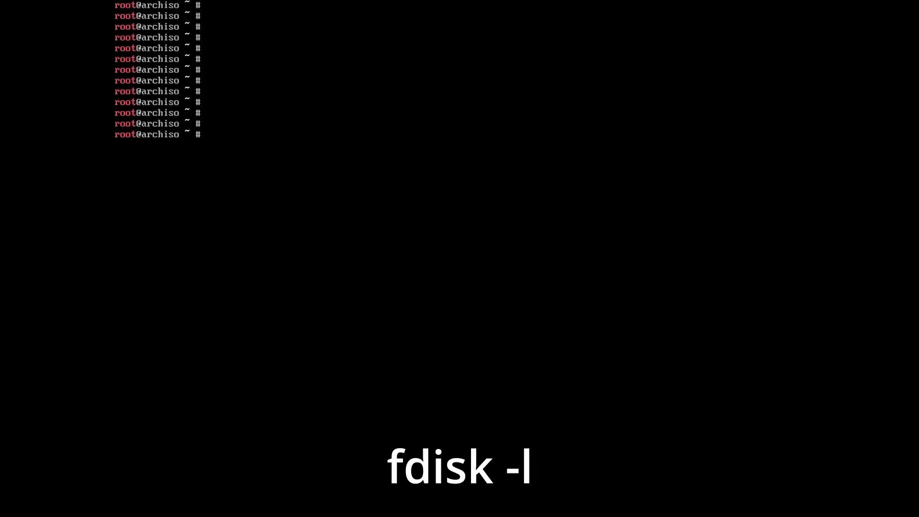
pyautogui.write('fdisk -l')
pyautogui.press('Return')
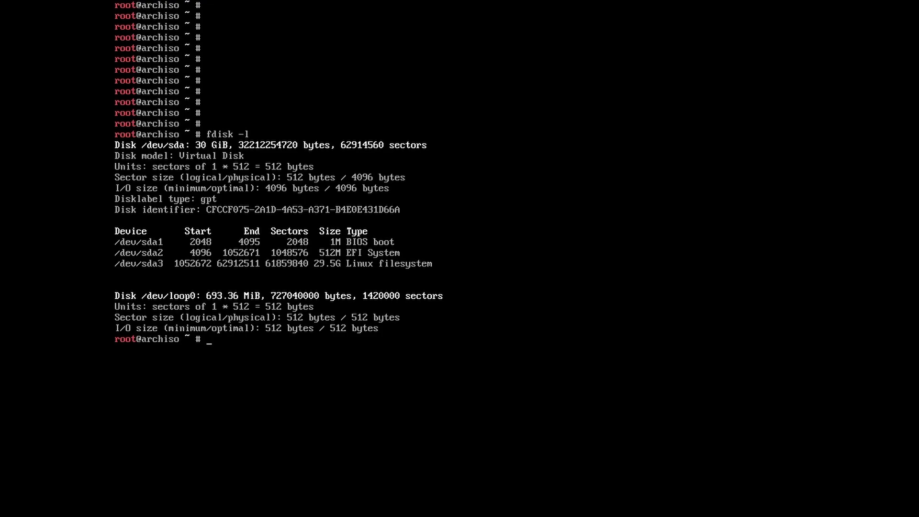
pyautogui.write('wipefs -a /dev/sda')
# Wipe /dev/sda's signatures, check with lsblk it is a bare 30G disk, and enter cfdisk /dev/sda
pyautogui.press('Return')
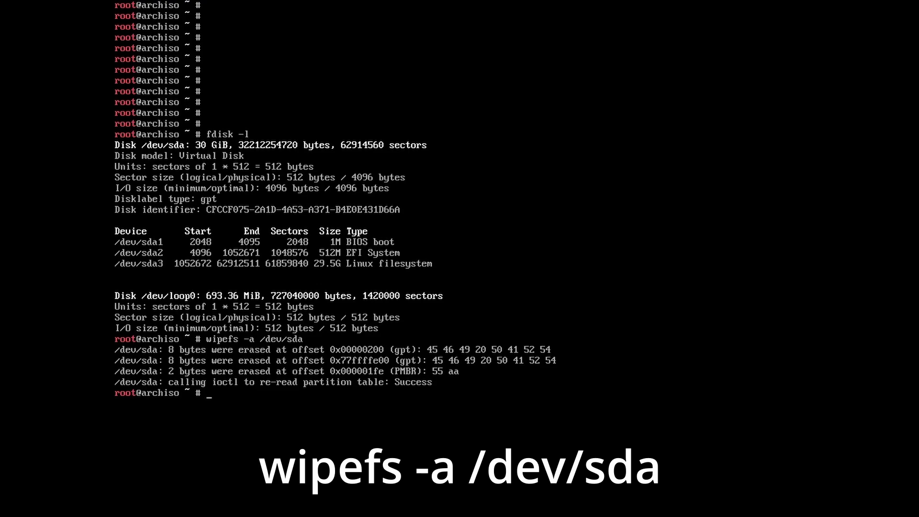
pyautogui.write('lsblk')
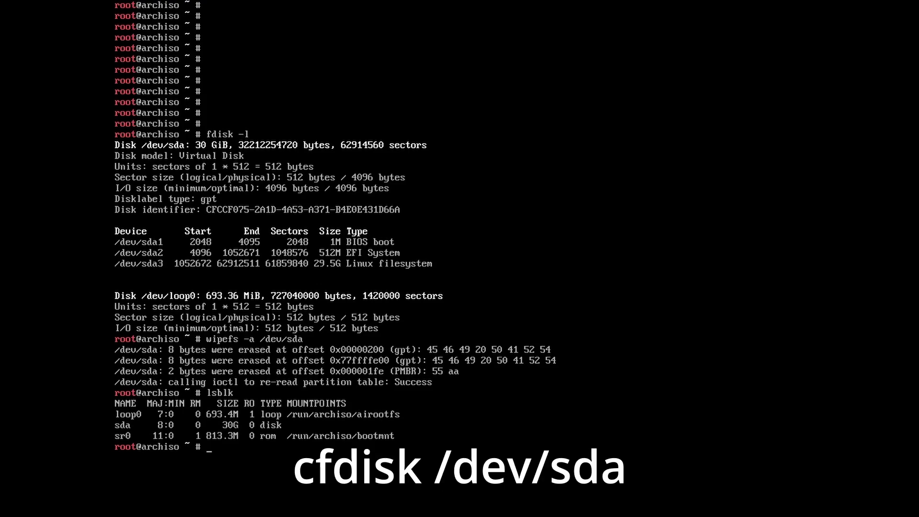
pyautogui.write('cf')
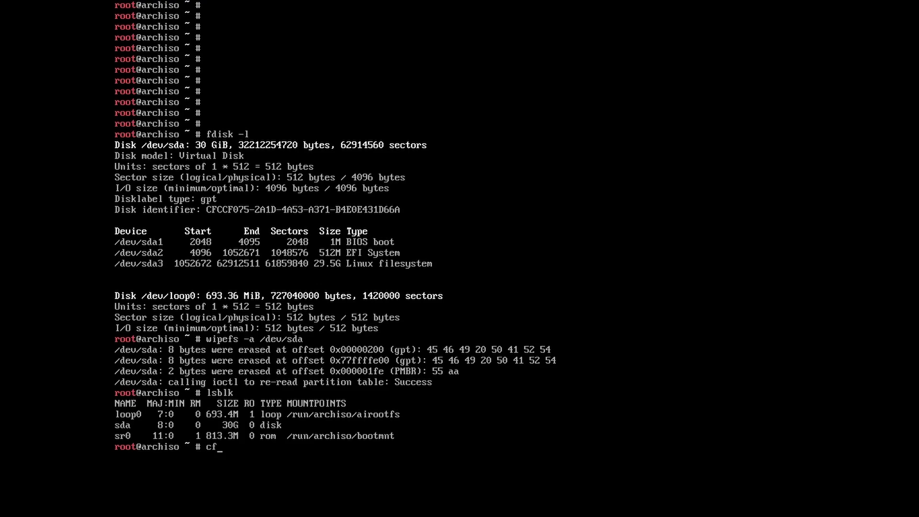
pyautogui.write('disk /dev/sda')
# Start cfdisk with a GPT label and create a 1M BIOS boot partition sda1
pyautogui.press('Return')
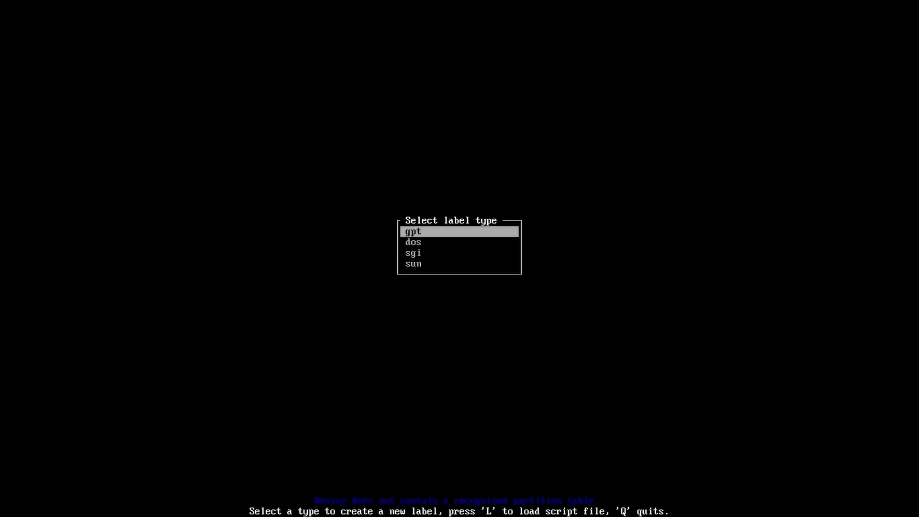
pyautogui.press('Return')
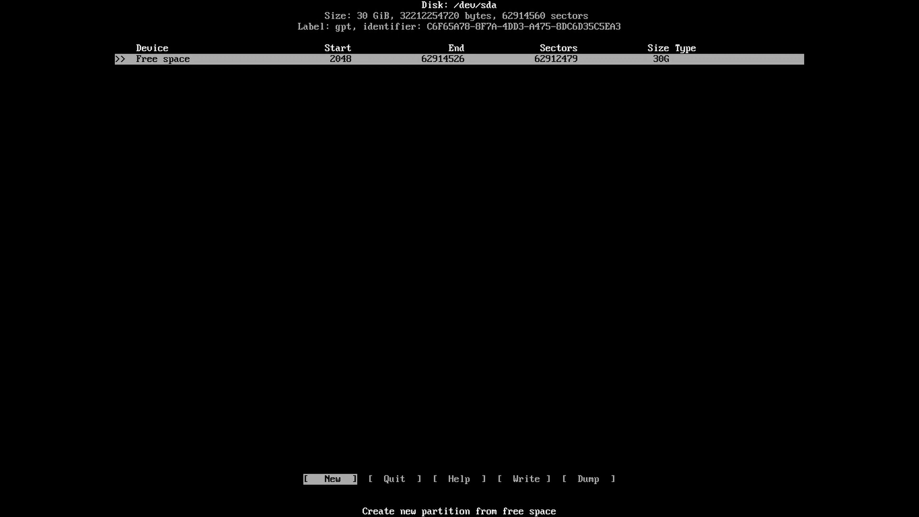
pyautogui.press('Return')
pyautogui.press('BackSpace')
pyautogui.press('BackSpace')
pyautogui.press('BackSpace')
pyautogui.write('1M')
pyautogui.press('Return')
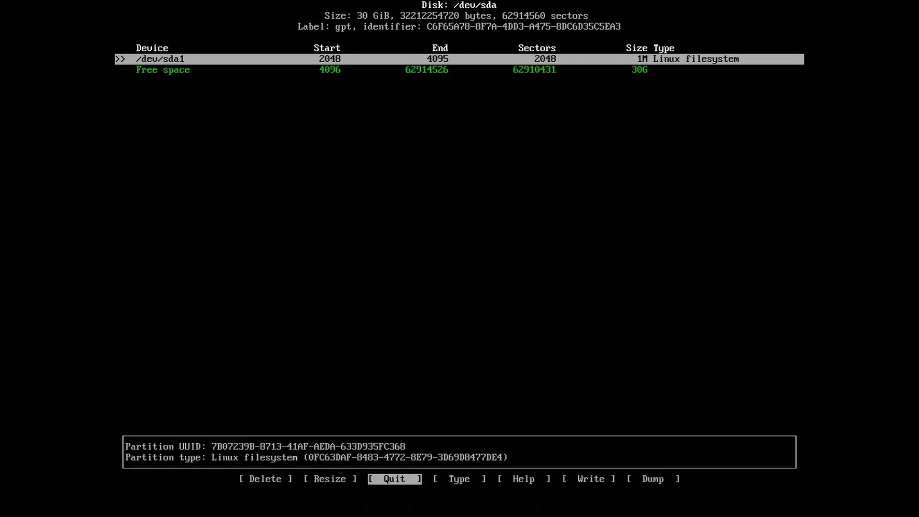
pyautogui.press('Right')
pyautogui.press('Return')
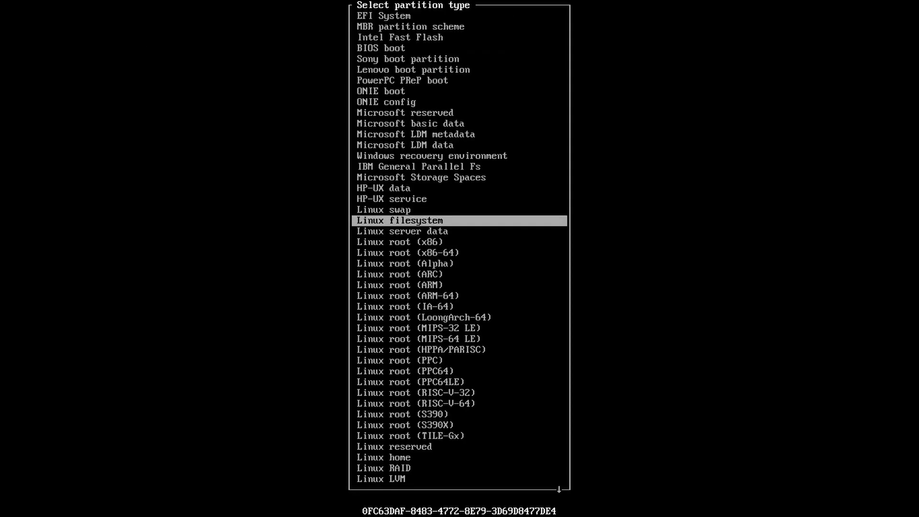
pyautogui.press('Up')
pyautogui.press('Up')
pyautogui.press('Up')
pyautogui.press('Up')
pyautogui.press('Up')
pyautogui.press('Up')
pyautogui.press('Up')
pyautogui.press('Up')
pyautogui.press('Up')
pyautogui.press('Up')
pyautogui.press('Up')
pyautogui.press('Up')
pyautogui.press('Up')
pyautogui.press('Up')
pyautogui.press('Up')
pyautogui.press('Up')
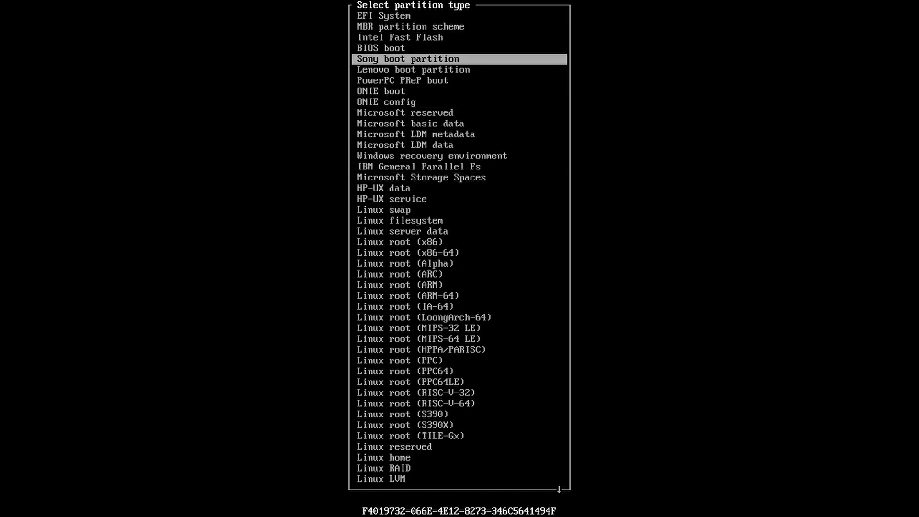
pyautogui.press('Return')
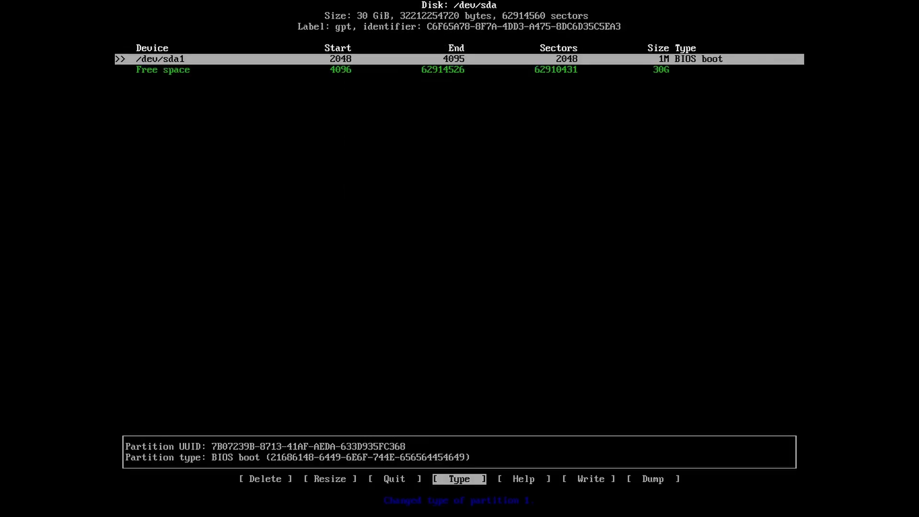
# Create a 512M EFI System partition sda2 after sda1
pyautogui.press('Down')
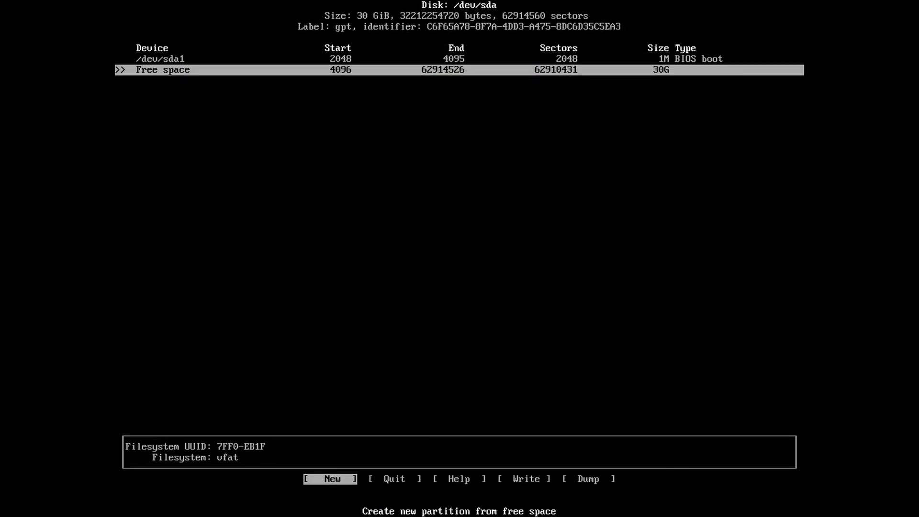
pyautogui.press('Return')
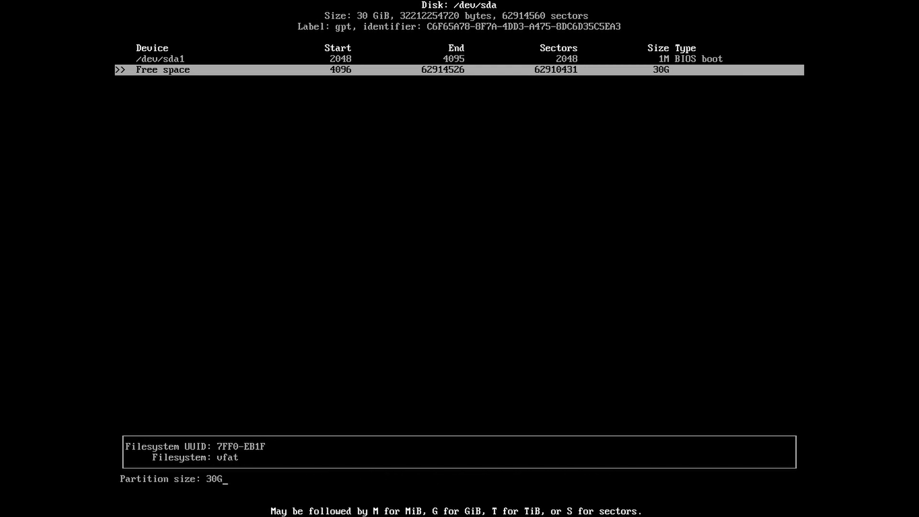
pyautogui.press('BackSpace')
pyautogui.press('BackSpace')
pyautogui.press('BackSpace')
pyautogui.write('512M')
pyautogui.press('Return')
pyautogui.press('Right')
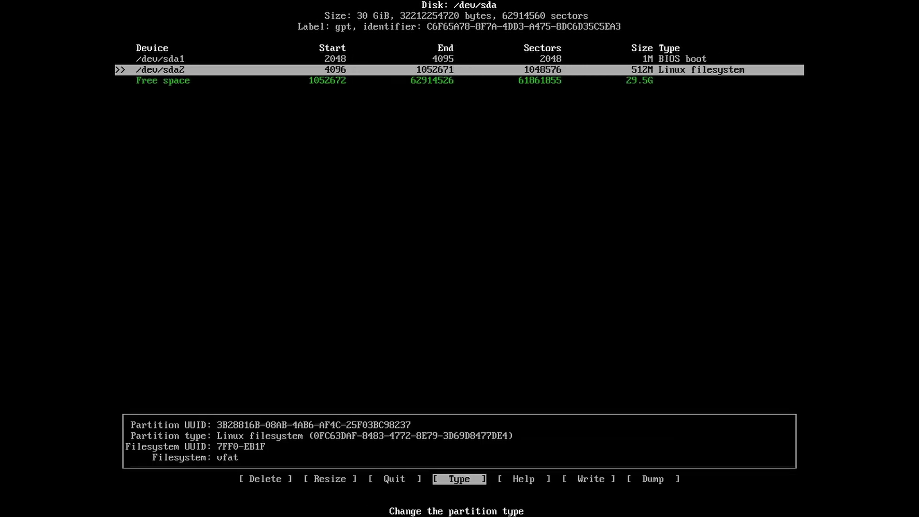
pyautogui.press('Return')
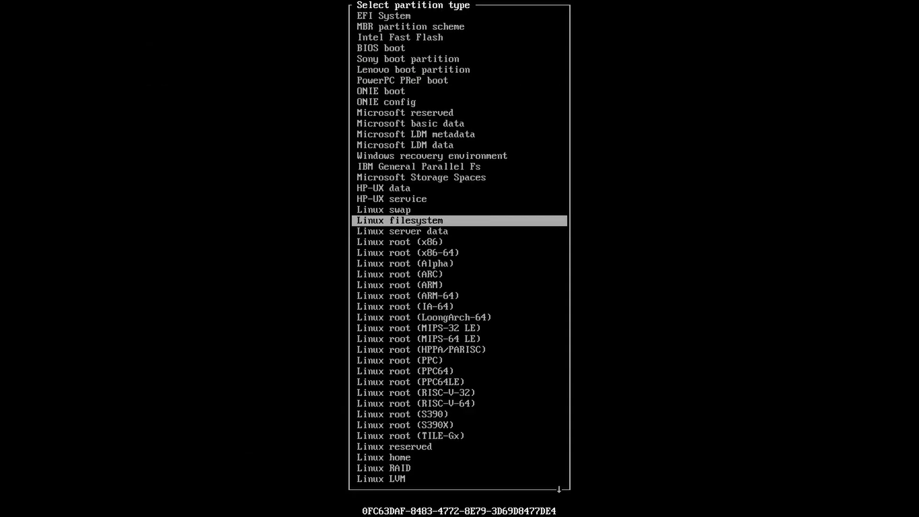
pyautogui.press('Up')
pyautogui.press('Up')
pyautogui.press('Up')
pyautogui.press('Up')
pyautogui.press('Up')
pyautogui.press('Up')
pyautogui.press('Up')
pyautogui.press('Up')
pyautogui.press('Up')
pyautogui.press('Up')
pyautogui.press('Up')
pyautogui.press('Up')
pyautogui.press('Up')
pyautogui.press('Up')
pyautogui.press('Up')
pyautogui.press('Up')
pyautogui.press('Up')
pyautogui.press('Up')
pyautogui.press('Up')
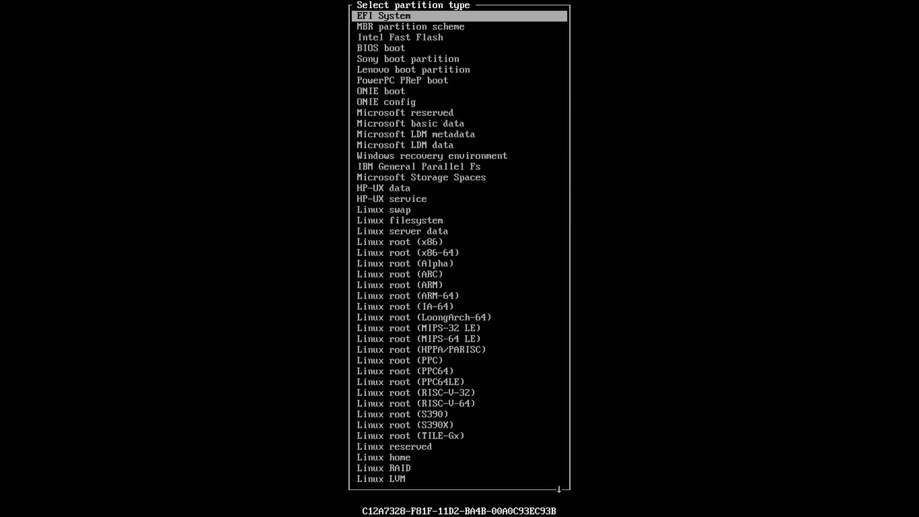
pyautogui.press('Return')
# Create the remaining 29.5G Linux filesystem partition, write the table confirming yes, and quit cfdisk
pyautogui.press('Down')
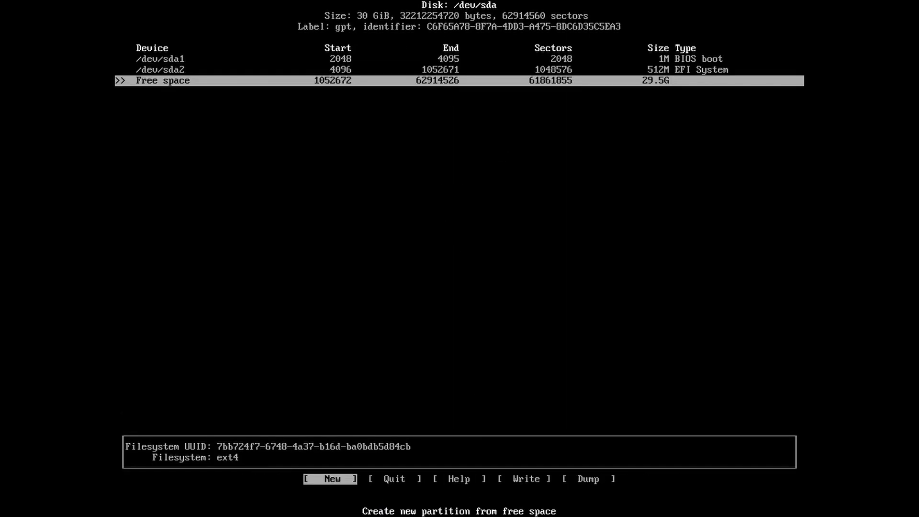
pyautogui.press('Return')
pyautogui.press('Return')
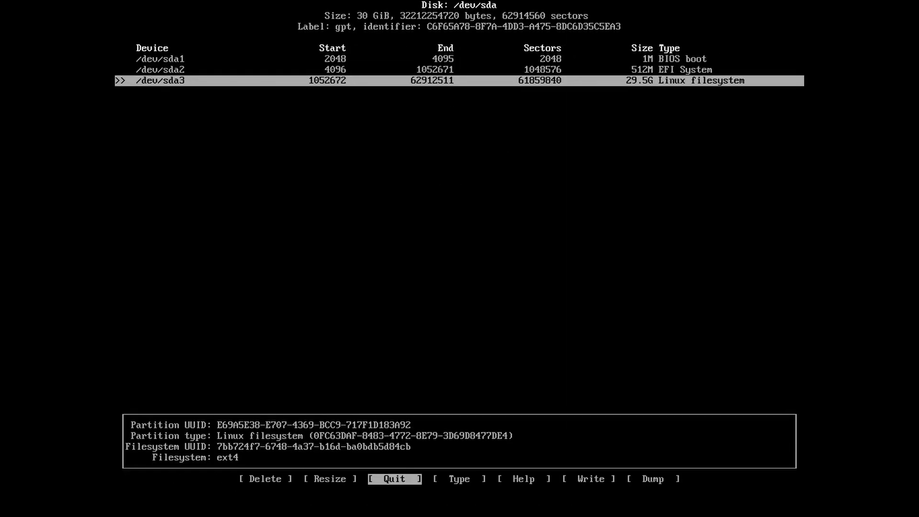
pyautogui.press('Right')
pyautogui.press('Right')
pyautogui.press('Right')
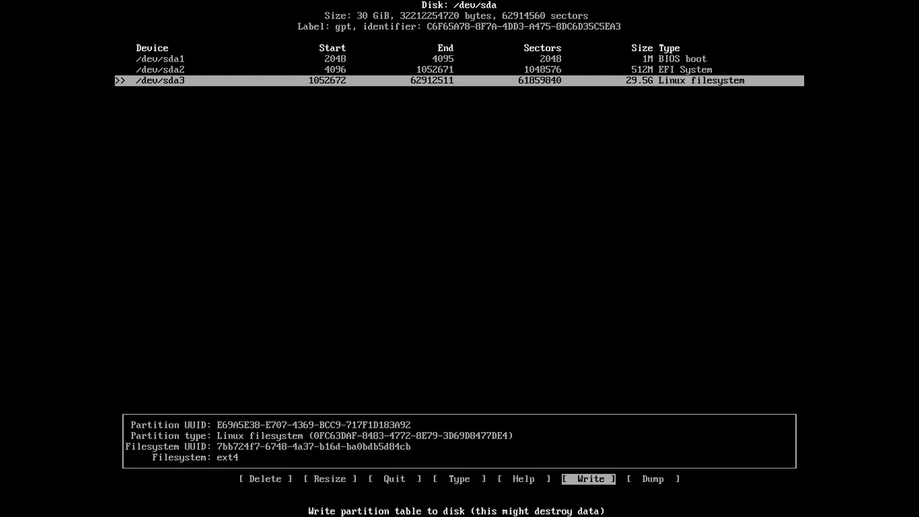
pyautogui.press('Return')
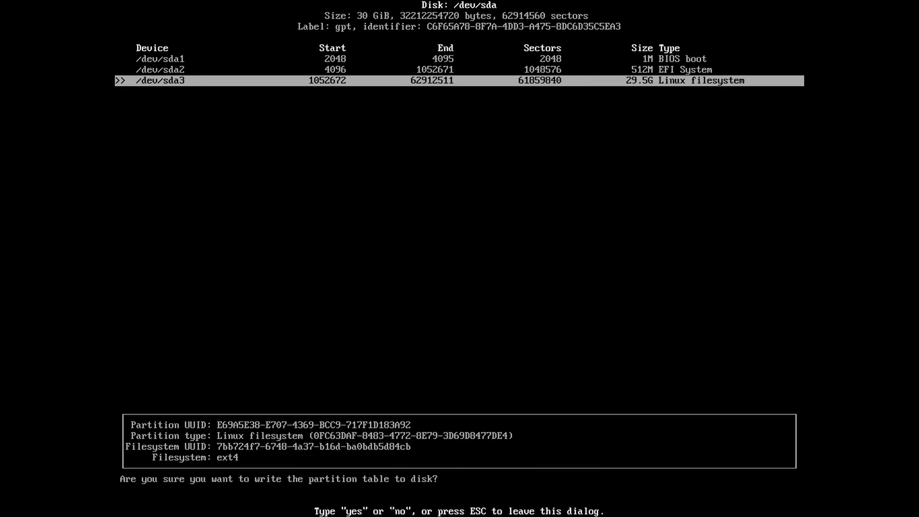
pyautogui.write('y')
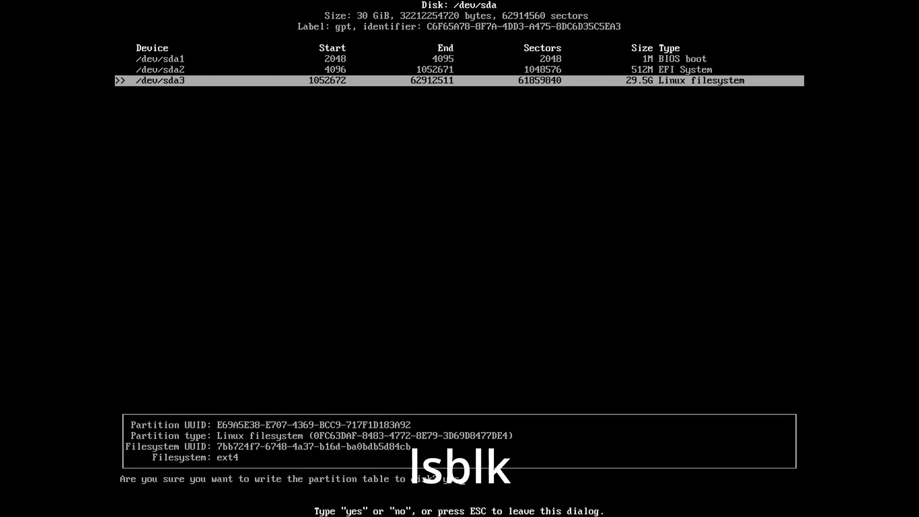
pyautogui.press('Return')
pyautogui.press('Left')
pyautogui.press('Left')
pyautogui.press('Left')
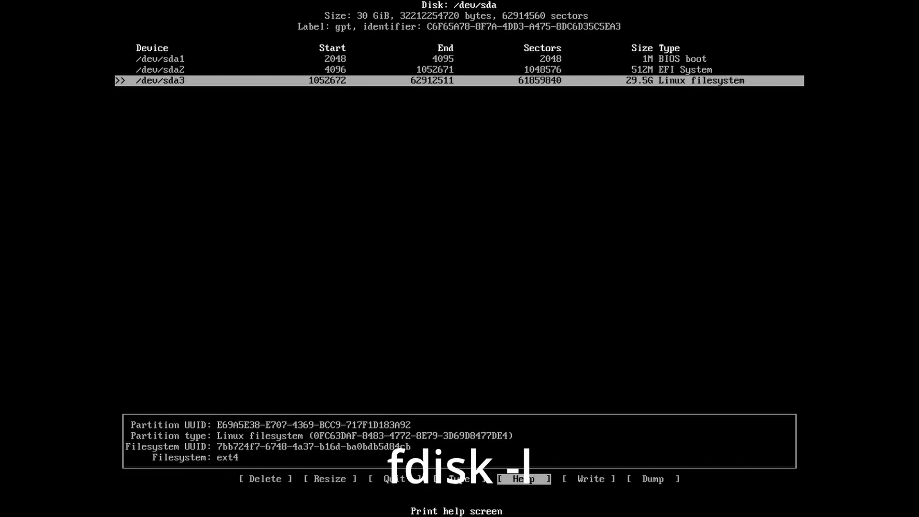
pyautogui.press('Return')
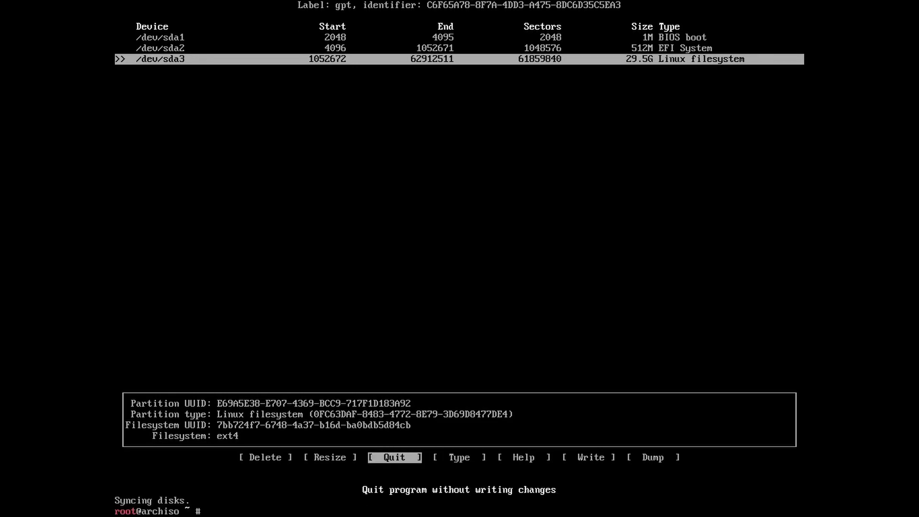
pyautogui.hotkey('ctrl', 'l')
# Run lsblk to confirm partitions sda1, sda2 and sda3 exist
pyautogui.press('Return')
pyautogui.press('Return')
pyautogui.press('Return')
pyautogui.press('Return')
pyautogui.press('Return')
pyautogui.press('Return')
pyautogui.press('Return')
pyautogui.press('Return')
pyautogui.press('Return')
pyautogui.press('Return')
pyautogui.press('Return')
pyautogui.press('Return')
pyautogui.press('Return')
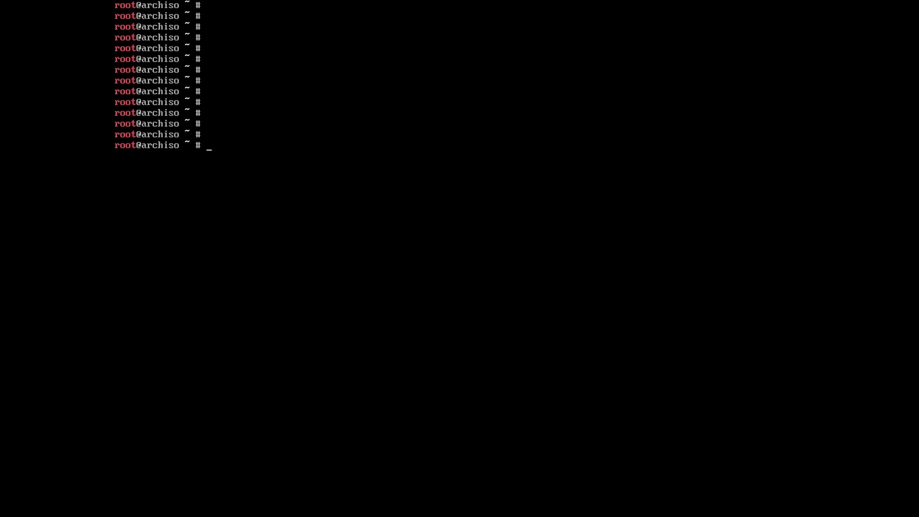
pyautogui.write('lsblk')
pyautogui.press('Return')
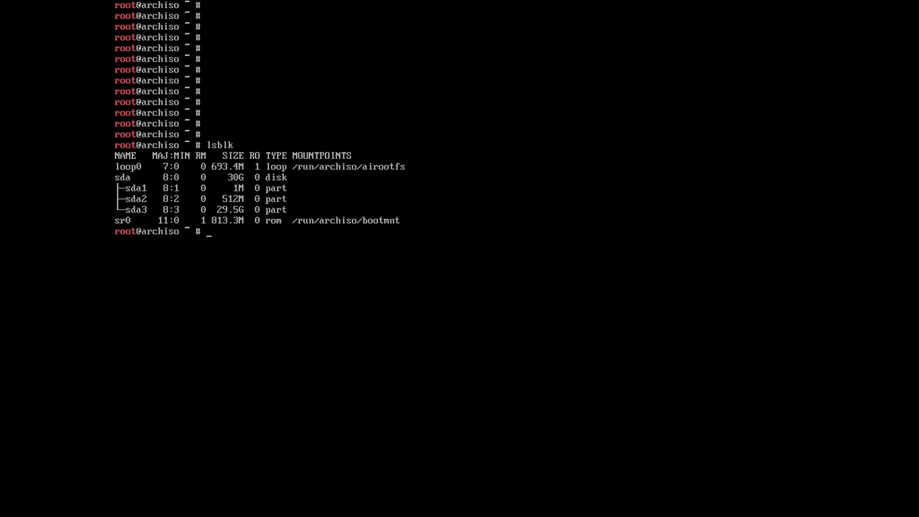
# Discard a mistyped mkfs.btrfs command and format /dev/sda3 as ext4 with mkfs.ext4
pyautogui.write('mkfs.btrfs -f /dev/sda')
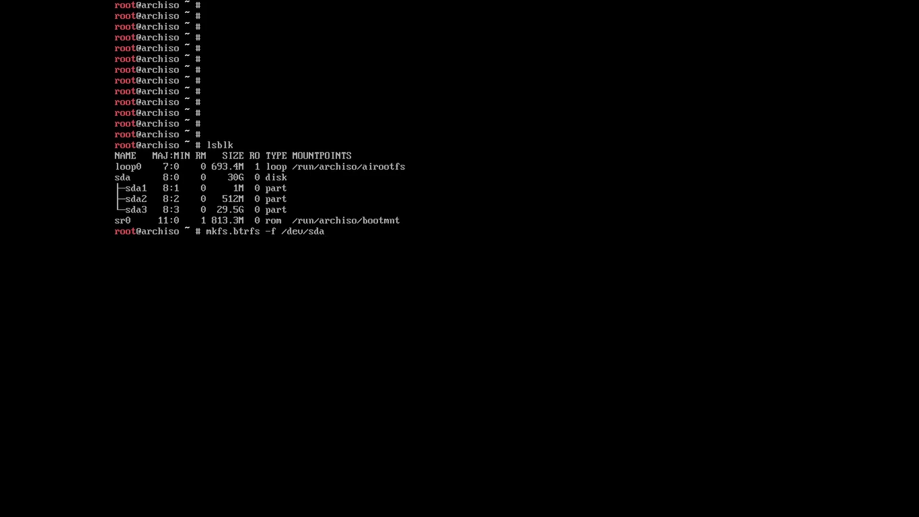
pyautogui.write('3 OR')
pyautogui.press('BackSpace')
pyautogui.press('BackSpace')
pyautogui.hotkey('ctrl', 'u')
pyautogui.write('mkf')
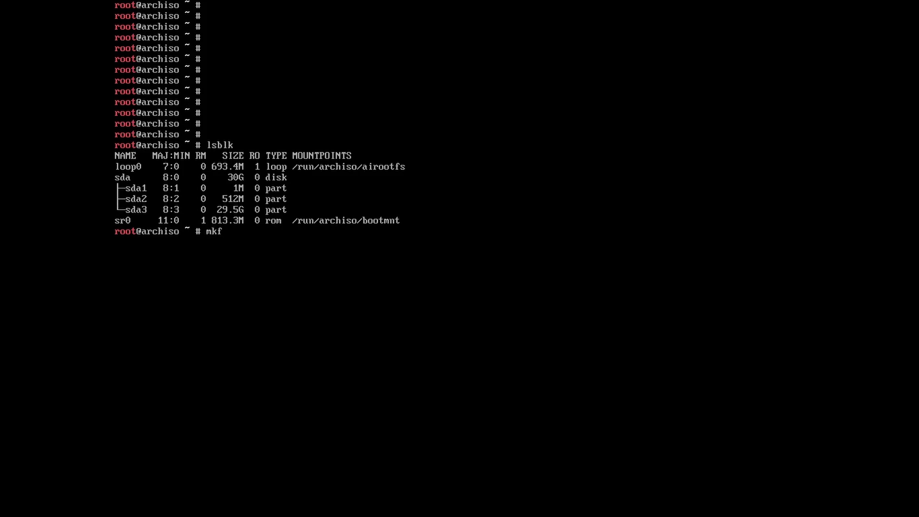
pyautogui.write('s.ext4 /dev/sda3')
pyautogui.press('Return')
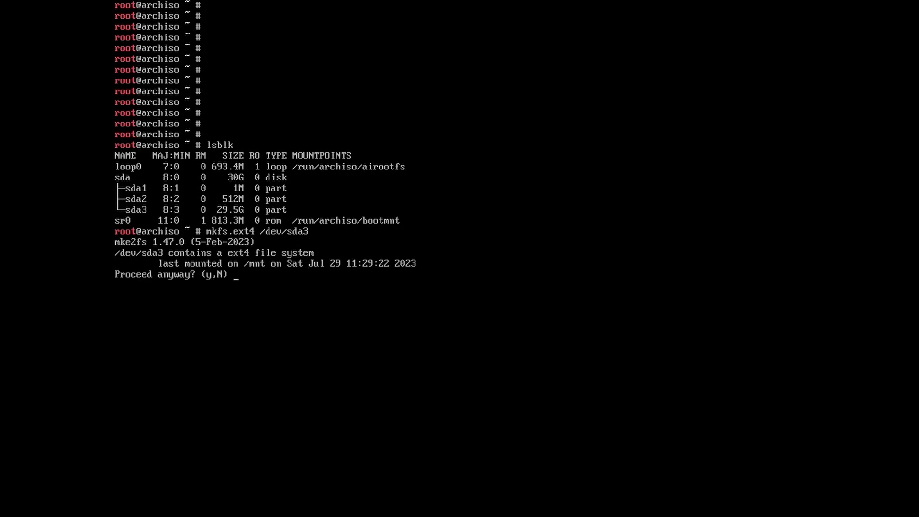
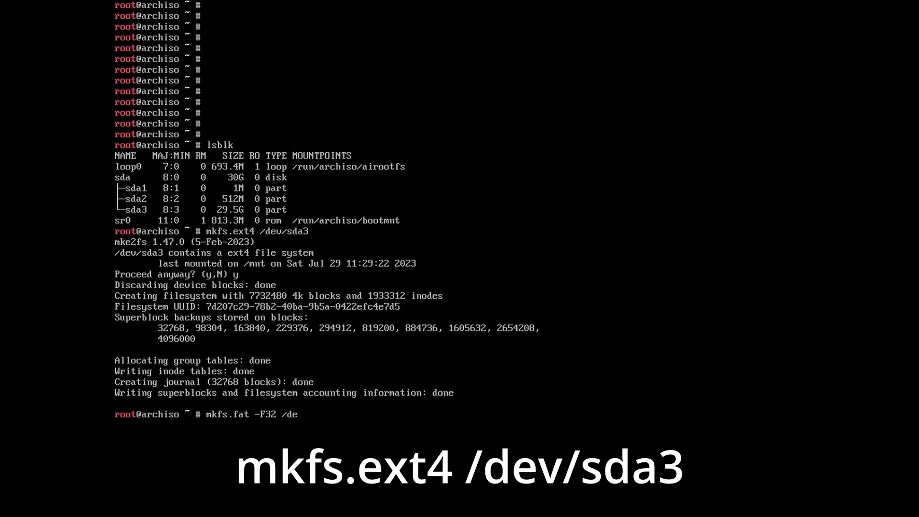
# Format /dev/sda2 as FAT32 and mount /dev/sda3 on /mnt
pyautogui.write('sda2')
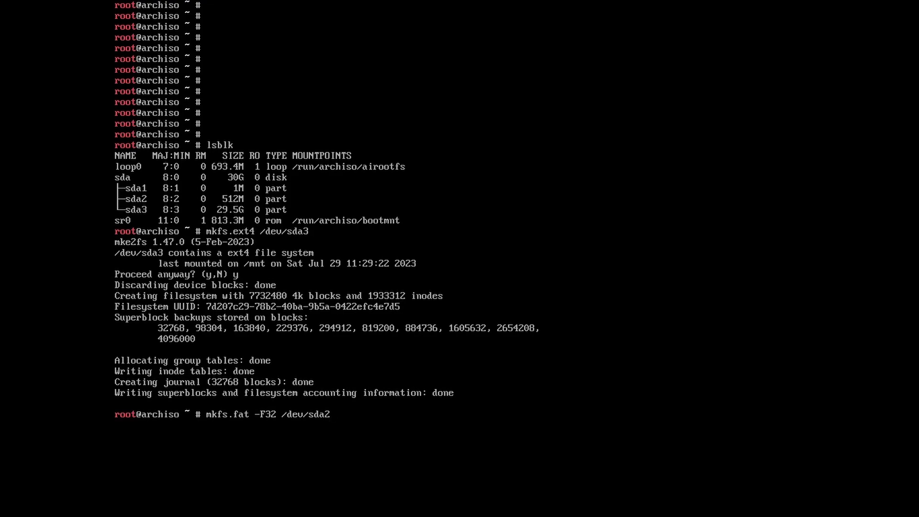
pyautogui.press('Return')
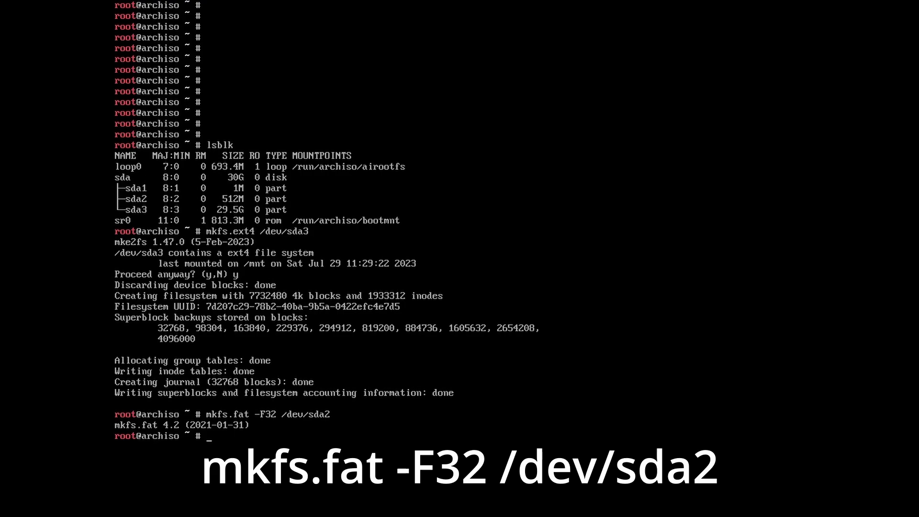
pyautogui.write('mount /dev/sda3')
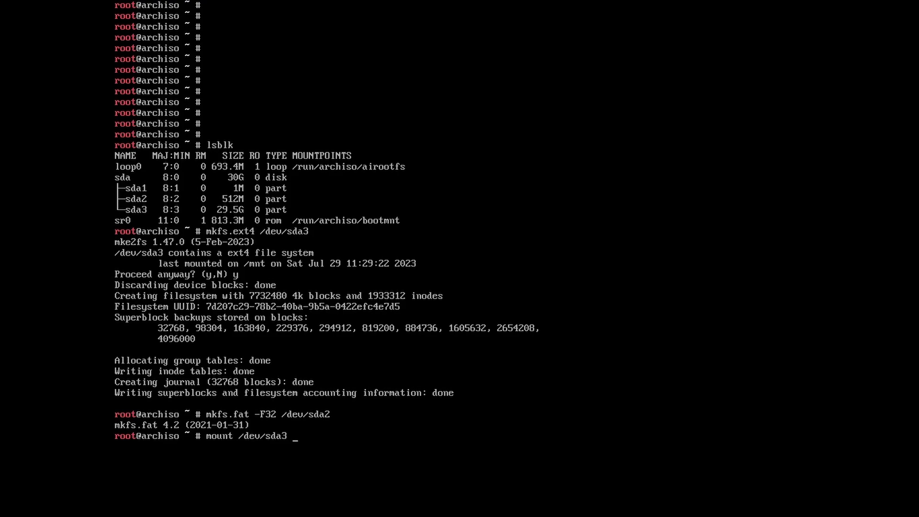
pyautogui.write(' /mnt')
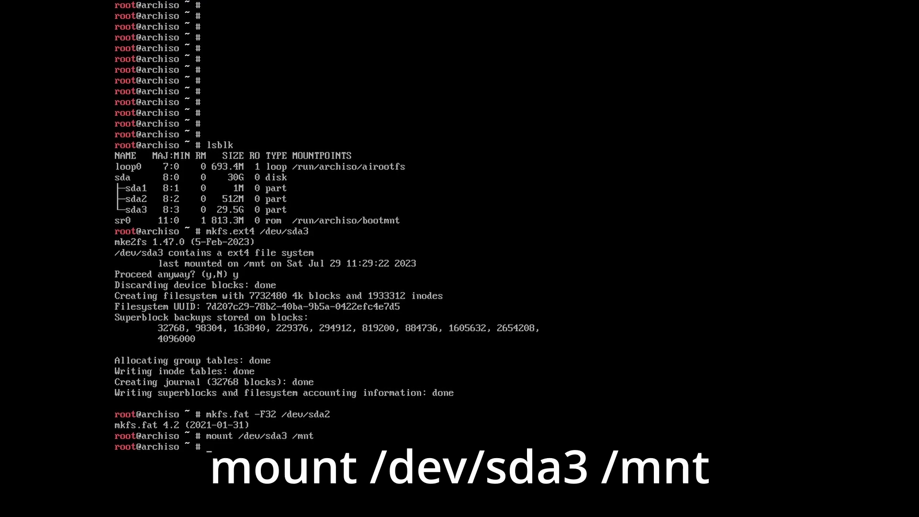
# Create the /mnt/boot/efi directory and clear the screen
pyautogui.write('mkdir -p /')
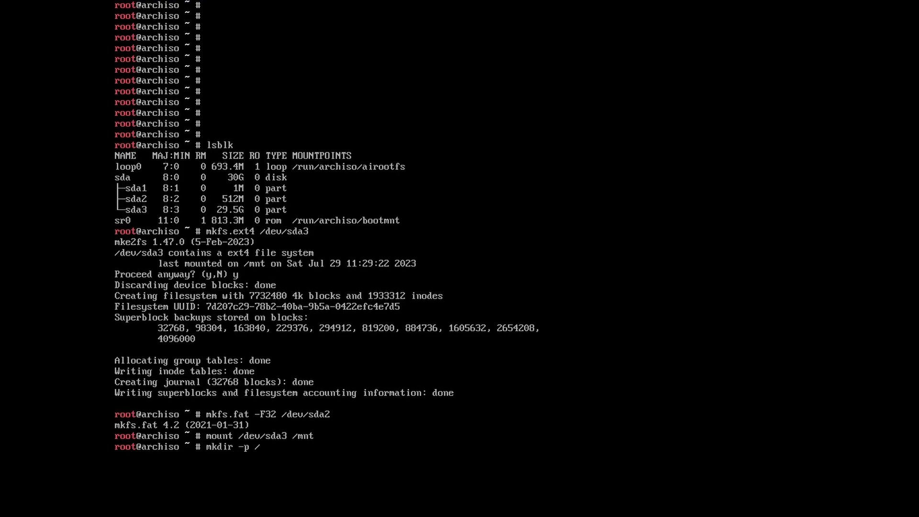
pyautogui.write('mnt/boot/e')
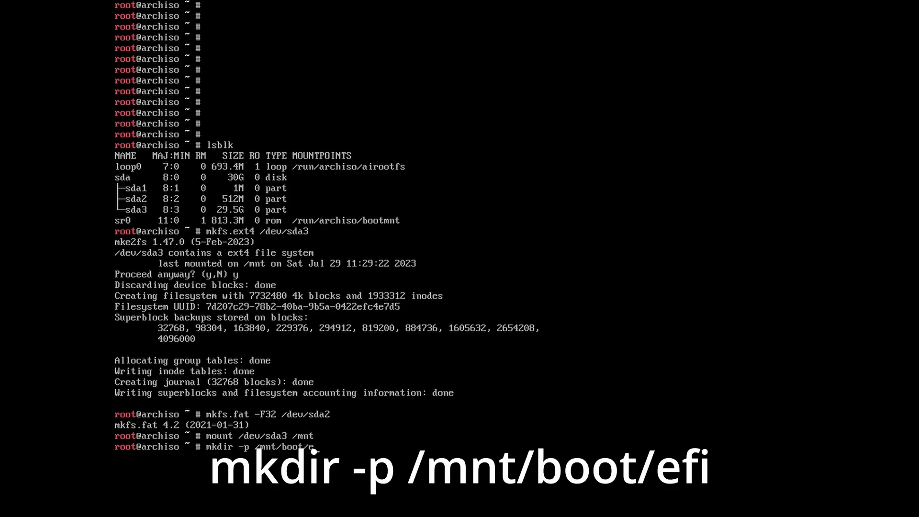
pyautogui.write('fi')
pyautogui.press('Return')
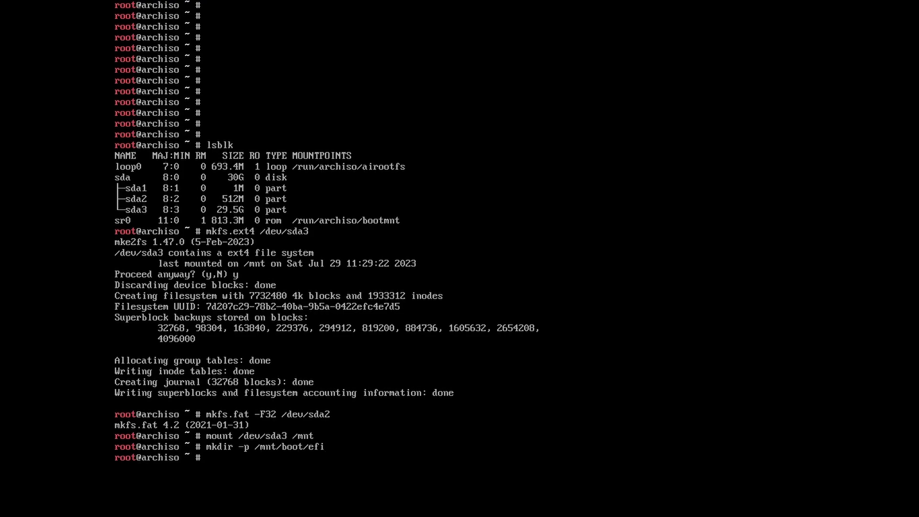
pyautogui.hotkey('ctrl', 'l')
pyautogui.press('Return')
pyautogui.press('Return')
pyautogui.press('Return')
pyautogui.press('Return')
pyautogui.press('Return')
pyautogui.press('Return')
pyautogui.press('Return')
pyautogui.press('Return')
pyautogui.press('Return')
pyautogui.press('Return')
pyautogui.press('Return')
pyautogui.press('Return')
pyautogui.press('Return')
pyautogui.press('Return')
pyautogui.press('Return')
pyautogui.press('Return')
pyautogui.press('Return')
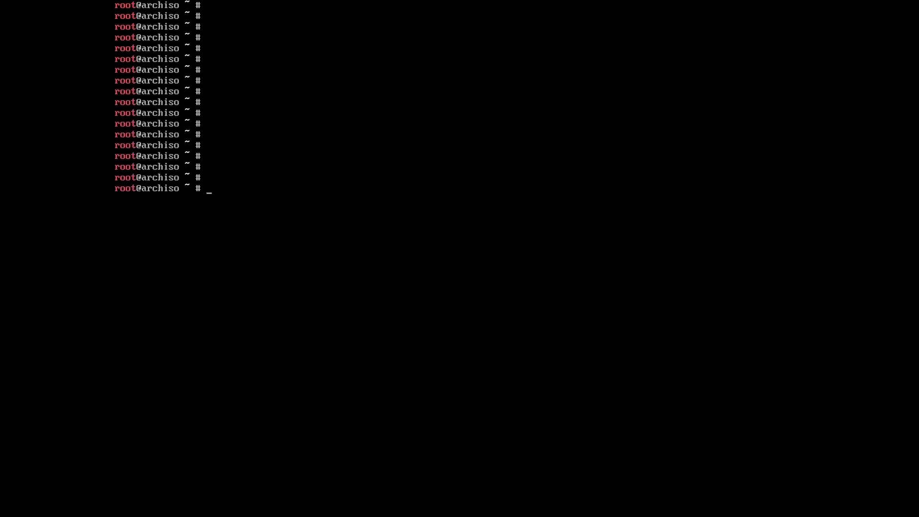
# Mount /dev/sda2 at /mnt/boot/efi and install archlinux-keyring with pacman -Sy, answering y
pyautogui.write('mount /dev/sda2')
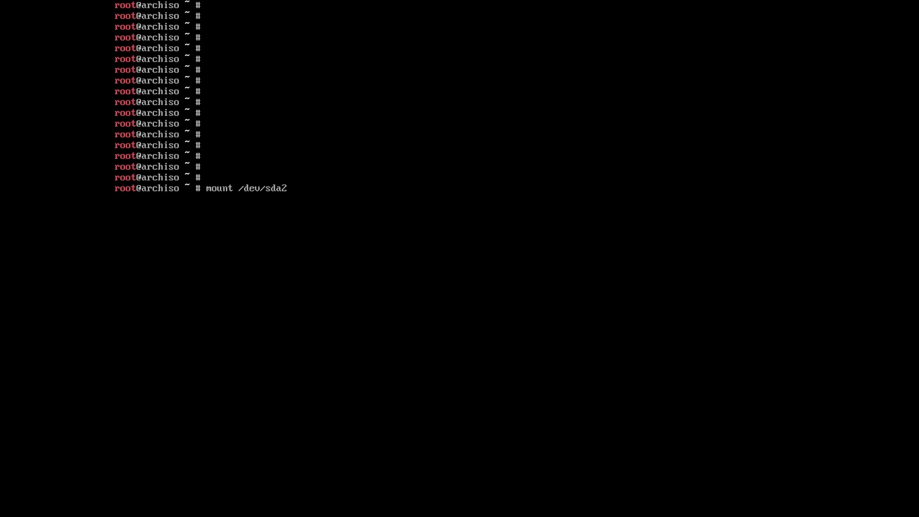
pyautogui.write(' /mnt')
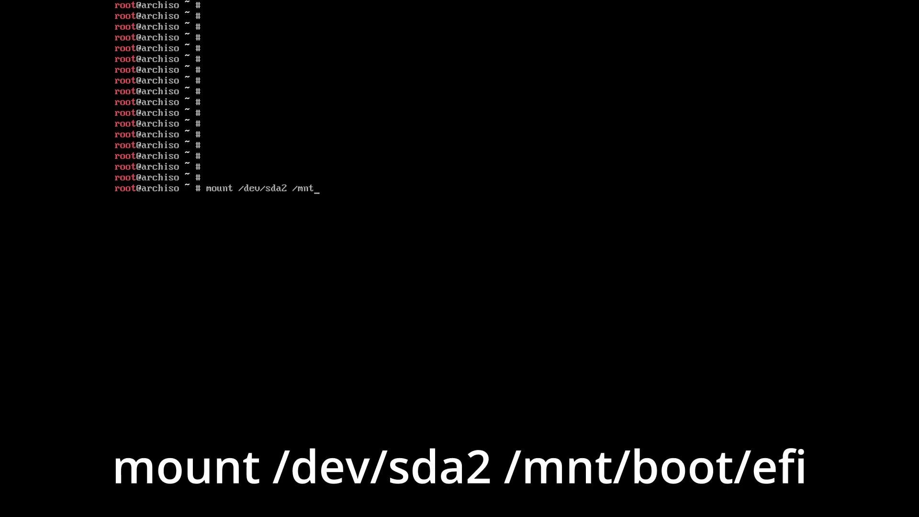
pyautogui.write('/boot/efi')
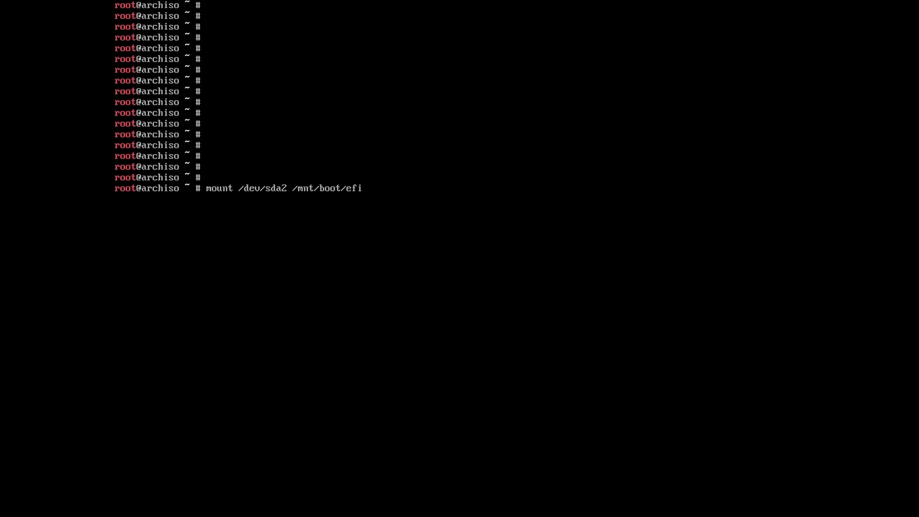
pyautogui.press('Return')
pyautogui.write('pacman')
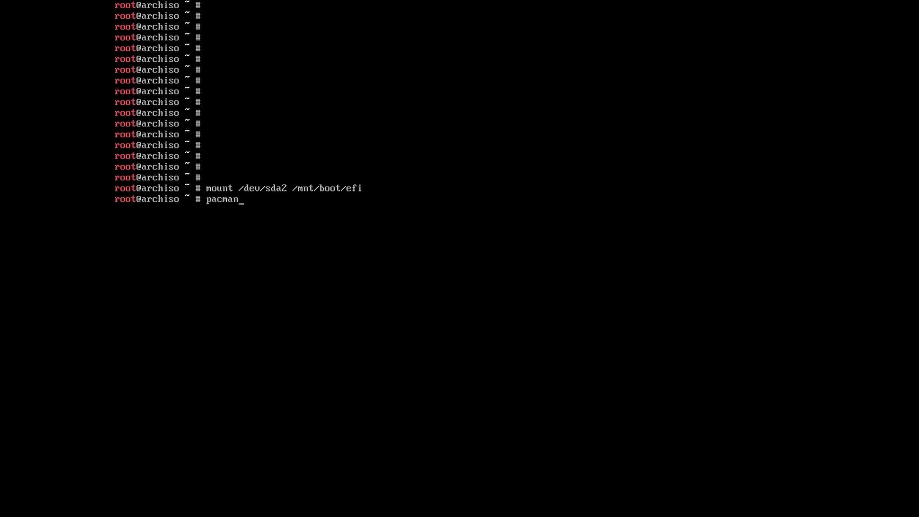
pyautogui.write(' -S ')
pyautogui.write('sy')
pyautogui.press('BackSpace')
pyautogui.press('BackSpace')
pyautogui.write('y archlinux-keyring')
pyautogui.press('Return')
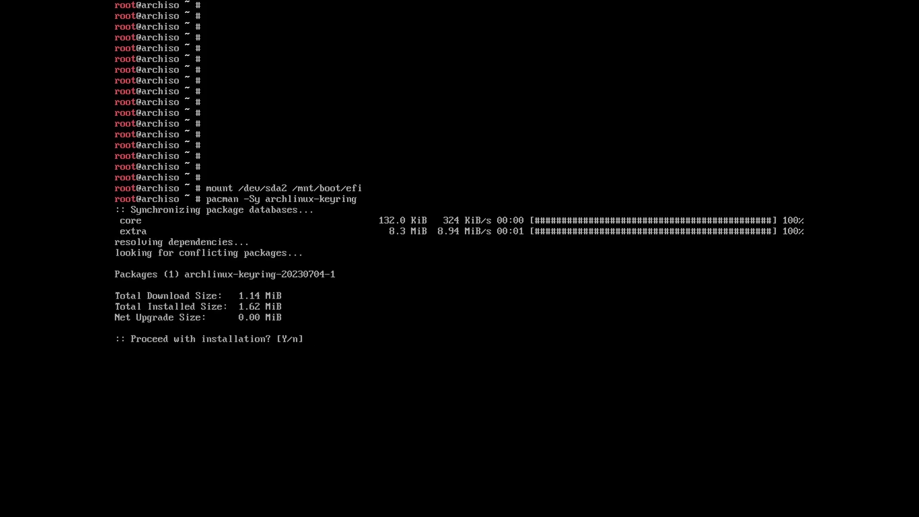
pyautogui.write('y')
pyautogui.press('Return')
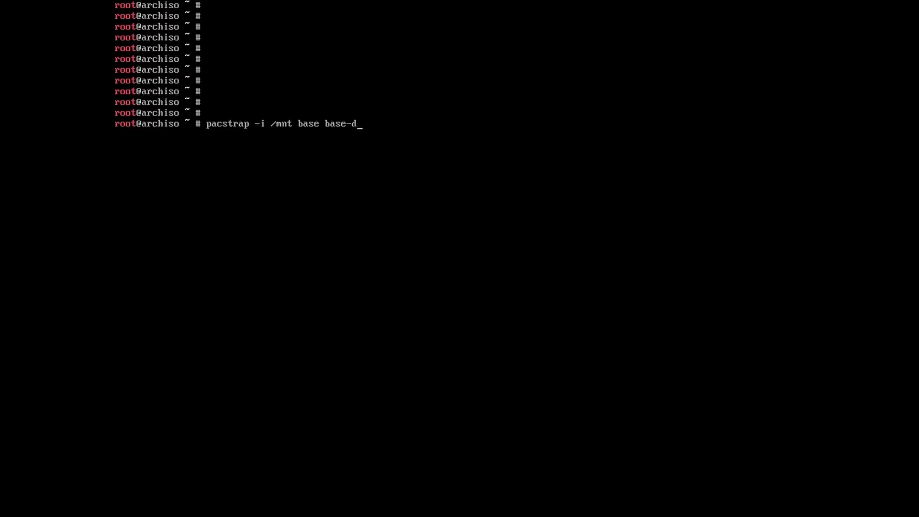
# Pacstrap base, base-devel, linux-zen, headers, firmware, dosfstools, btrfs-progs, amd-ucode and nano with mkinitcpio
pyautogui.write('evel l')
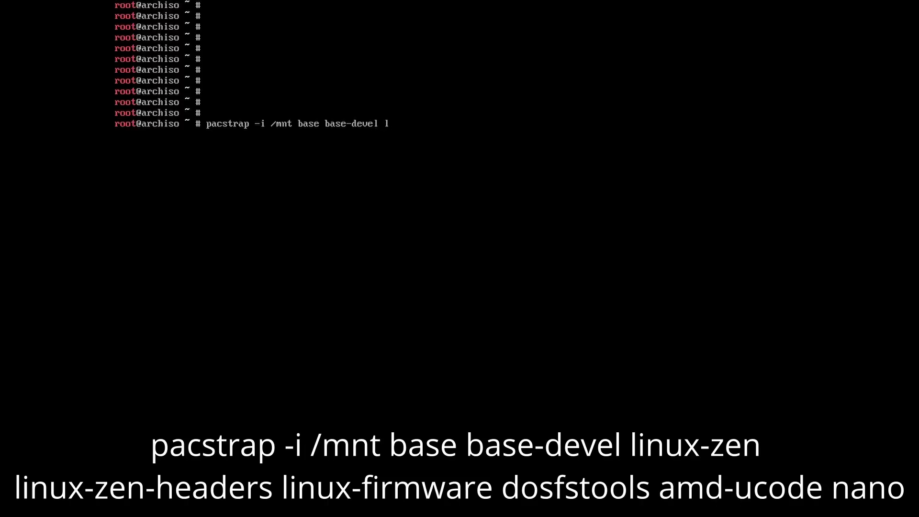
pyautogui.write('inux-zen linux-zen-headers')
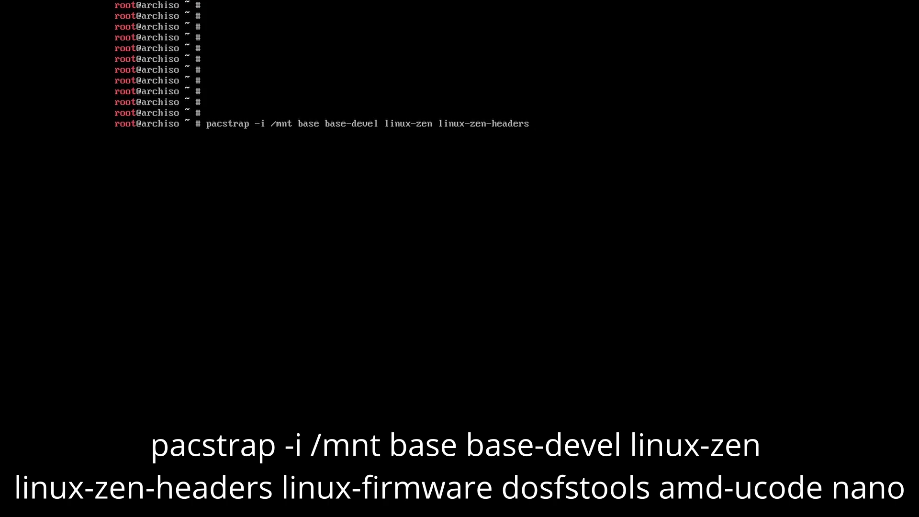
pyautogui.write(' linux-firmware dosfstools')
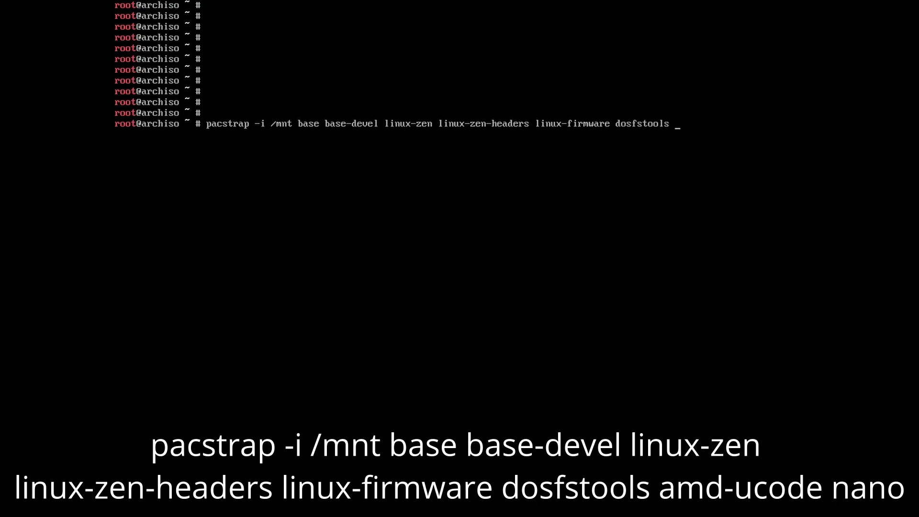
pyautogui.write(' btrfs-progs')
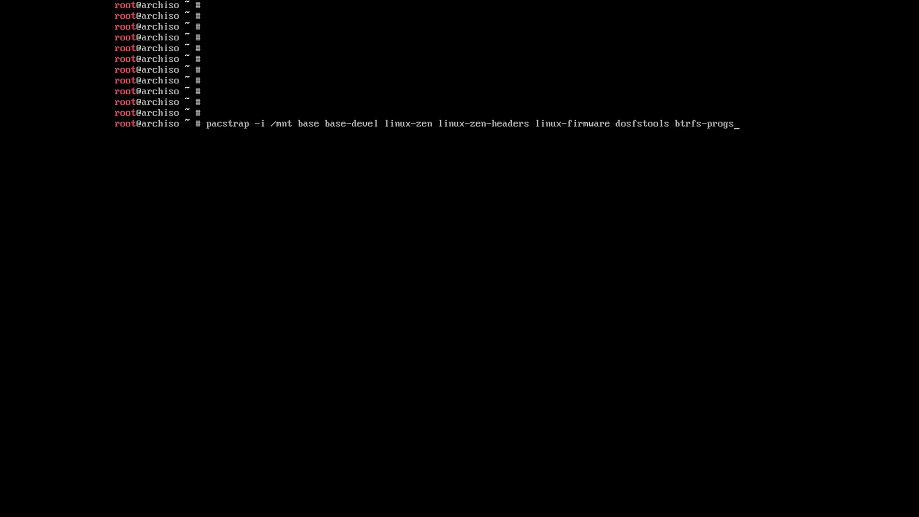
pyautogui.write(' (if you have btrfs f')
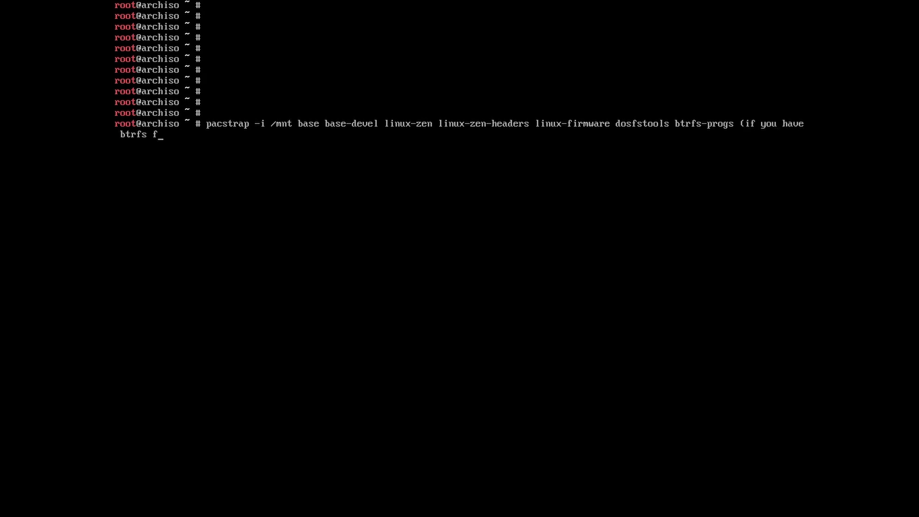
pyautogui.write('ilesystem')
pyautogui.press('BackSpace')
pyautogui.press('BackSpace')
pyautogui.press('BackSpace')
pyautogui.press('BackSpace')
pyautogui.press('BackSpace')
pyautogui.press('BackSpace')
pyautogui.press('BackSpace')
pyautogui.press('BackSpace')
pyautogui.press('BackSpace')
pyautogui.press('BackSpace')
pyautogui.press('BackSpace')
pyautogui.press('BackSpace')
pyautogui.press('BackSpace')
pyautogui.press('BackSpace')
pyautogui.press('BackSpace')
pyautogui.press('BackSpace')
pyautogui.press('BackSpace')
pyautogui.press('BackSpace')
pyautogui.press('BackSpace')
pyautogui.press('BackSpace')
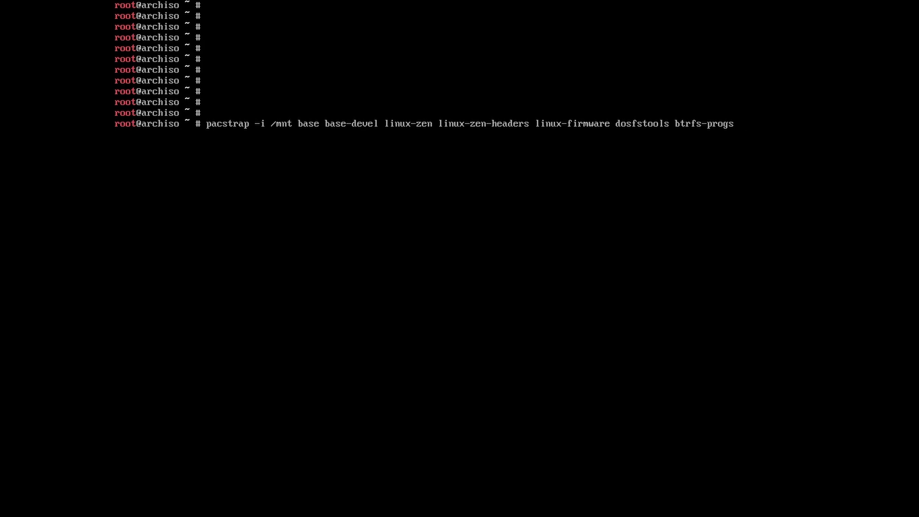
pyautogui.write('s a')
pyautogui.write('md-cude')
pyautogui.press('BackSpace')
pyautogui.press('BackSpace')
pyautogui.write('de')
pyautogui.press('BackSpace')
pyautogui.press('BackSpace')
pyautogui.press('BackSpace')
pyautogui.press('BackSpace')
pyautogui.write('ucode nano')
pyautogui.press('Return')
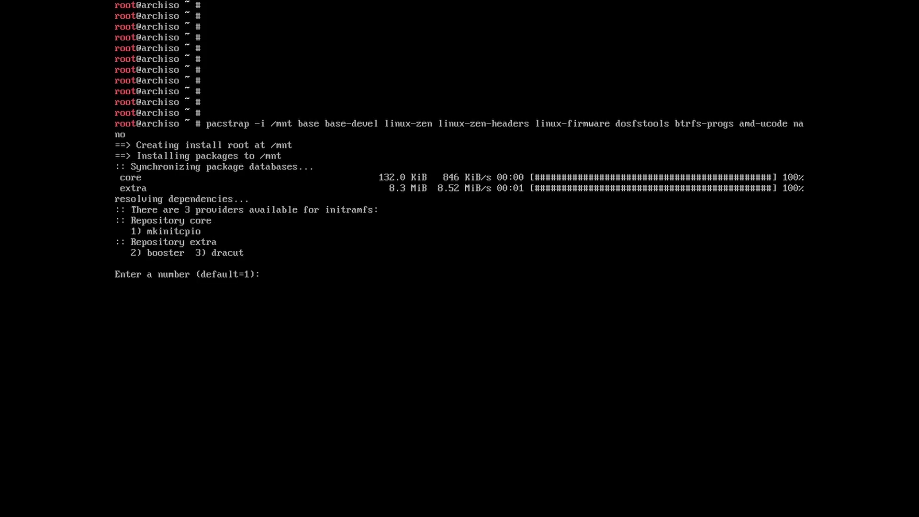
pyautogui.press('Return')
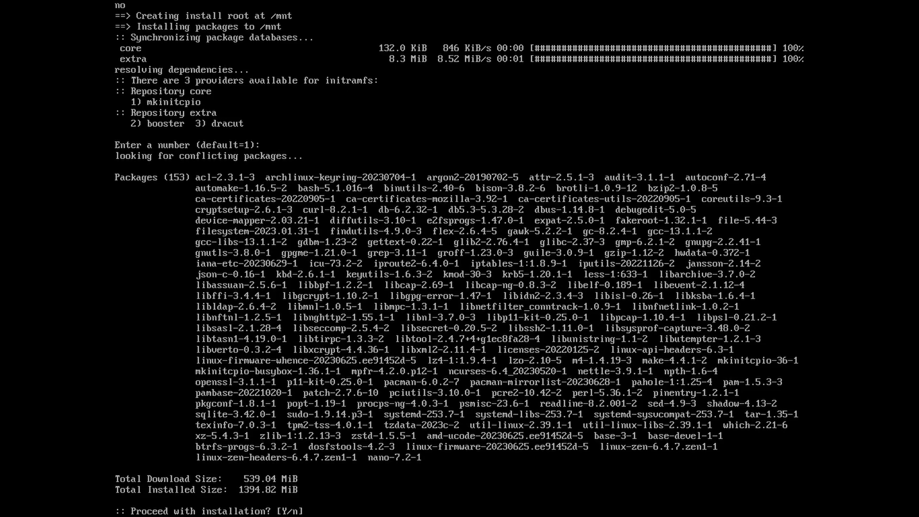
pyautogui.write('y')
pyautogui.press('Return')
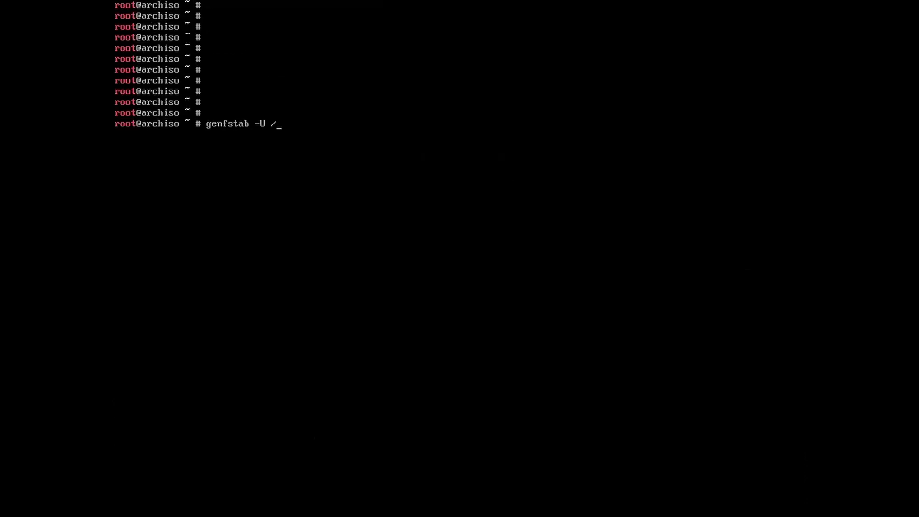
# Generate /mnt/etc/fstab, chroot into /mnt, link localtime to America/Toronto and sync the hardware clock
pyautogui.write('mnt >>')
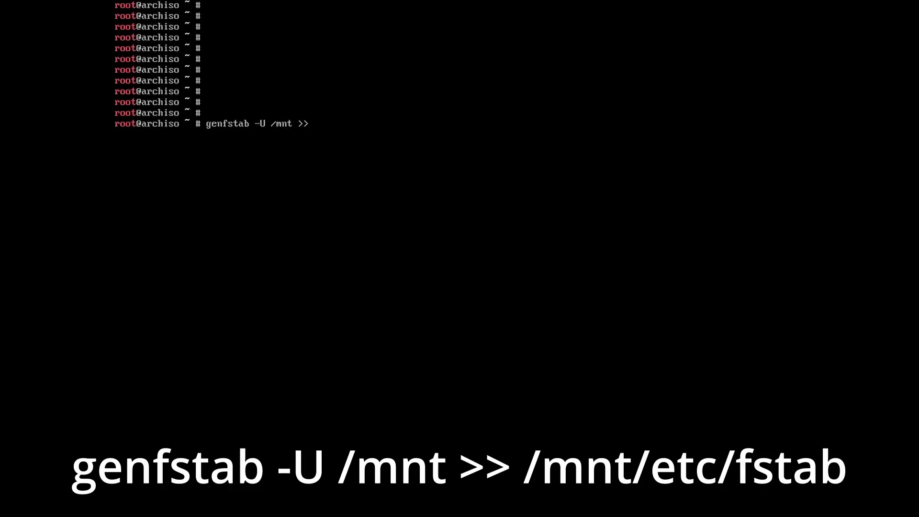
pyautogui.write(' /mnt/etc/fstab')
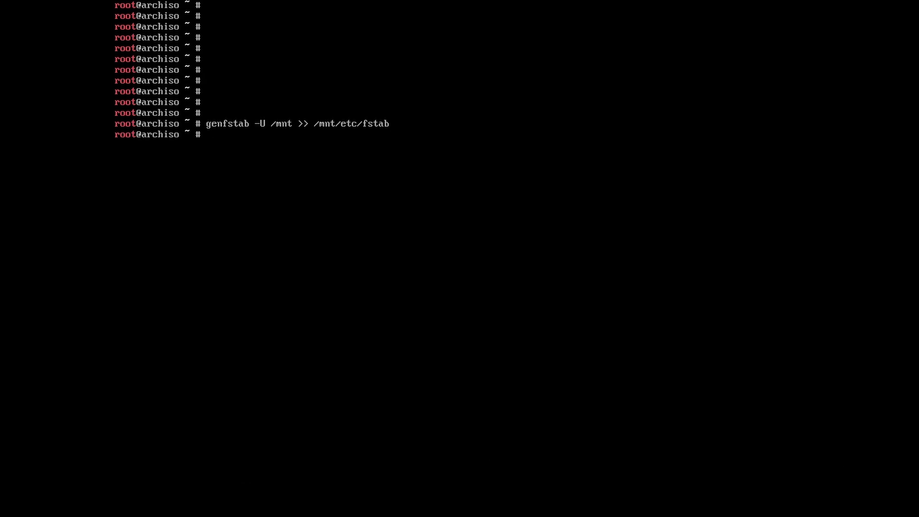
pyautogui.write('arch-chroot /mnt [root@archiso /]# ')
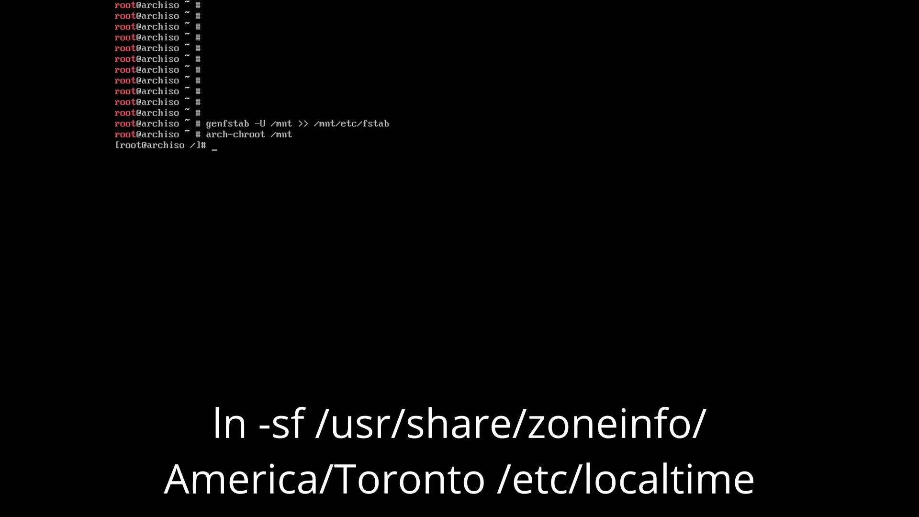
pyautogui.write('ln -sf /usr/share/zoneinfo/')
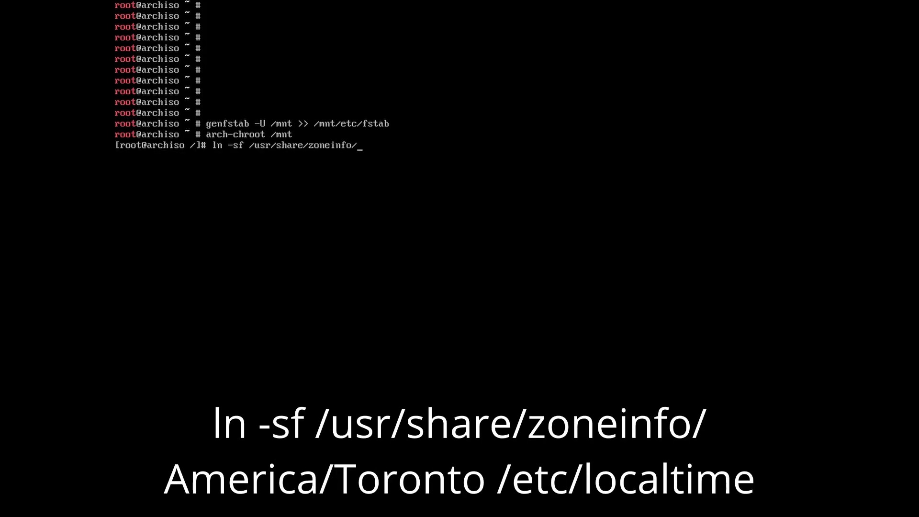
pyautogui.press('Tab')
pyautogui.press('Tab')
pyautogui.write('Am')
pyautogui.press('Tab')
pyautogui.press('Tab')
pyautogui.press('Tab')
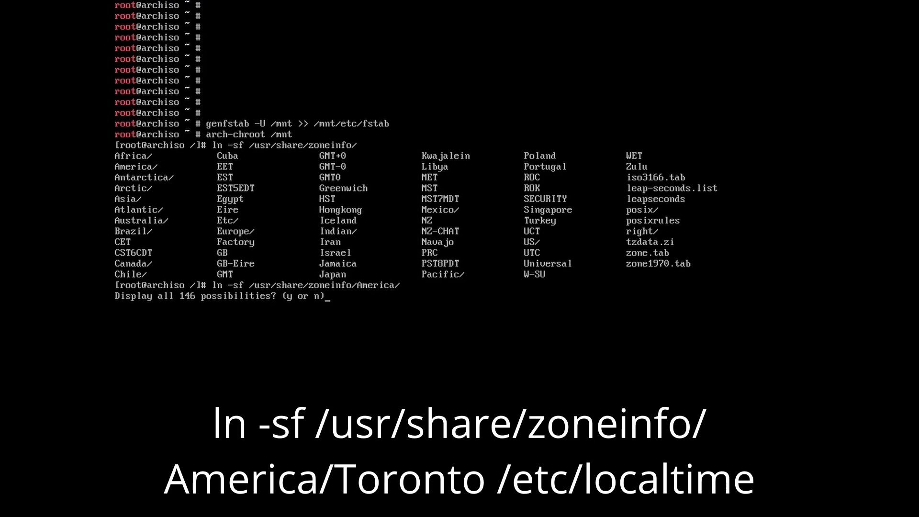
pyautogui.press('y')
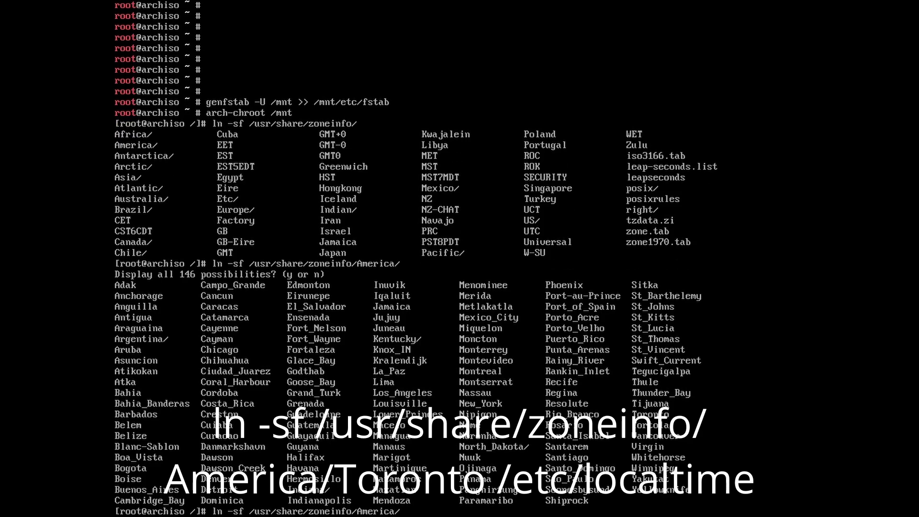
pyautogui.write('Toronto /etc/localtime')
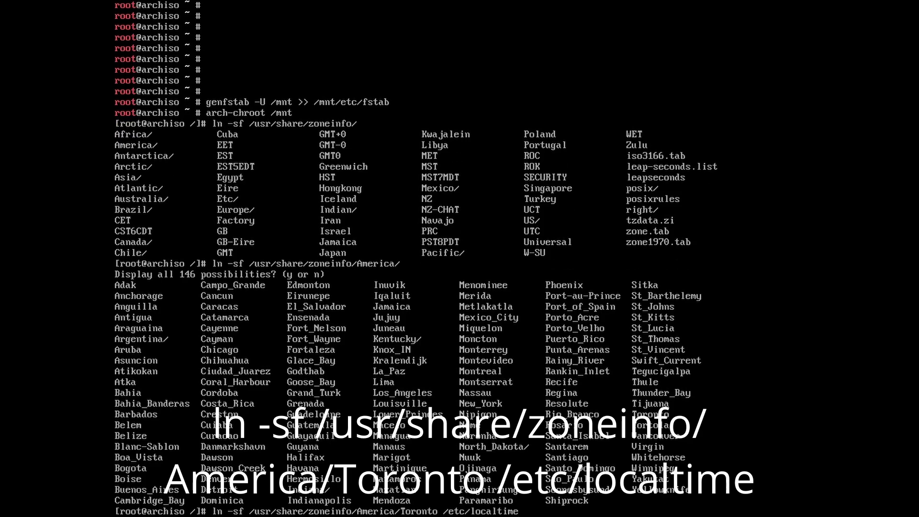
pyautogui.press('Return')
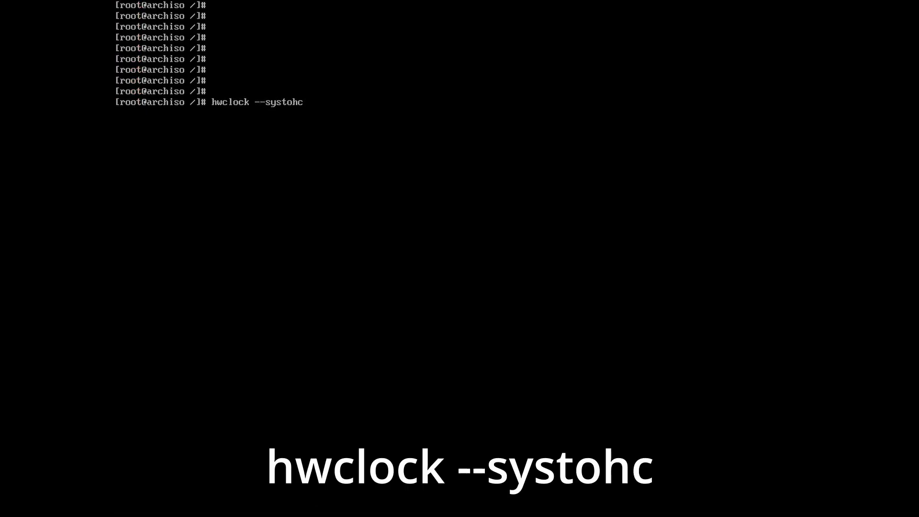
pyautogui.press('Return')
# Uncomment en_US.UTF-8 UTF-8 in /etc/locale.gen using nano, save it, and clear the screen
pyautogui.write('nano')
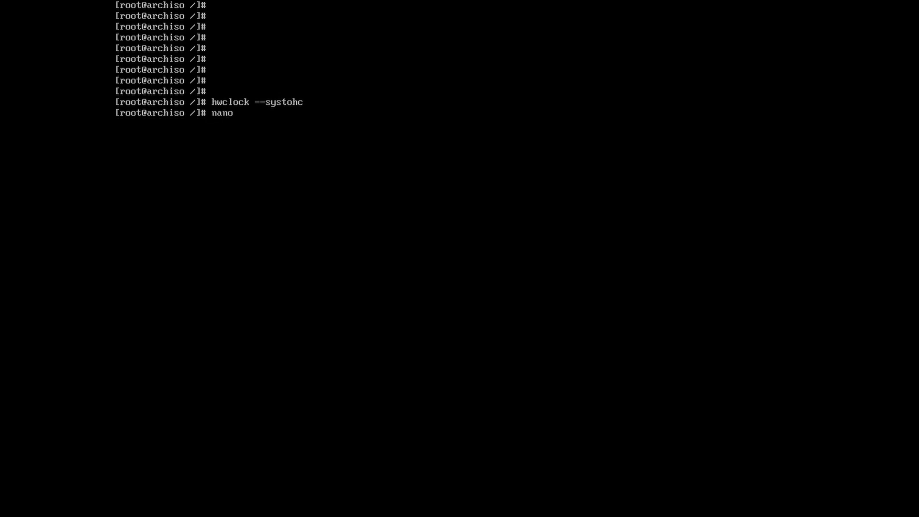
pyautogui.write(' /etc/locale.gen')
pyautogui.press('Return')
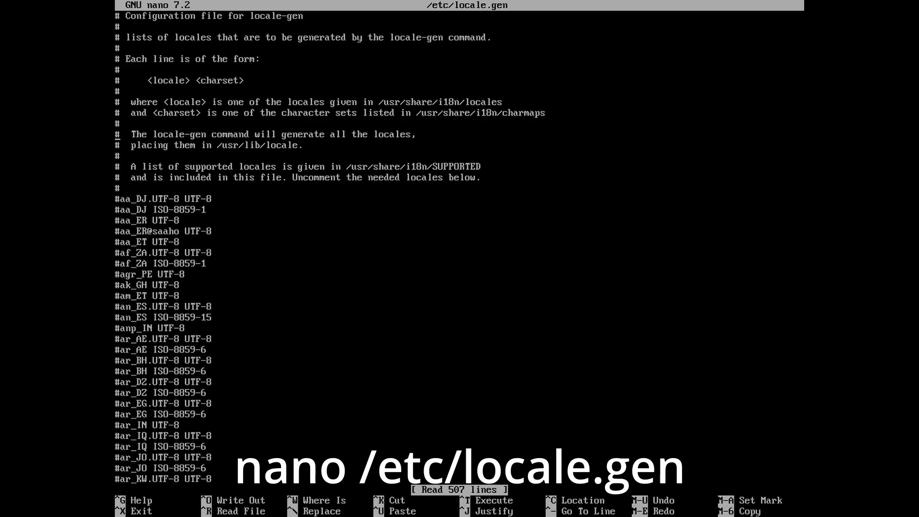
pyautogui.click(116, 295)
pyautogui.press('Down')
pyautogui.press('Down')
pyautogui.press('Down')
pyautogui.press('Down')
pyautogui.press('Down')
pyautogui.press('Down')
pyautogui.press('Down')
pyautogui.press('Down')
pyautogui.press('Down')
pyautogui.press('Down')
pyautogui.press('Down')
pyautogui.press('Down')
pyautogui.press('Down')
pyautogui.press('Down')
pyautogui.press('Down')
pyautogui.press('Down')
pyautogui.press('Down')
pyautogui.press('Down')
pyautogui.press('Down')
pyautogui.press('Down')
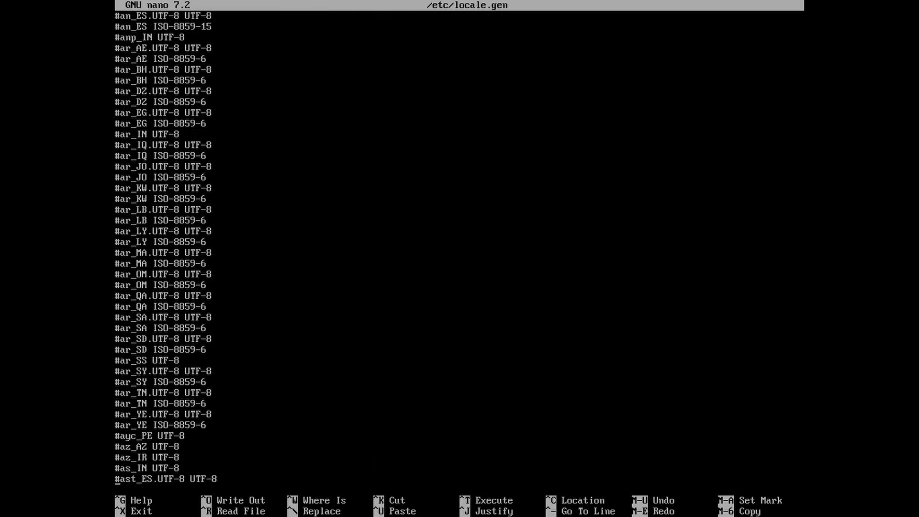
pyautogui.press('Down')
pyautogui.press('Down')
pyautogui.press('Down')
pyautogui.press('Down')
pyautogui.press('Down')
pyautogui.press('Down')
pyautogui.press('Down')
pyautogui.press('Down')
pyautogui.press('Down')
pyautogui.press('Down')
pyautogui.press('Down')
pyautogui.press('Down')
pyautogui.press('Down')
pyautogui.press('Down')
pyautogui.press('Down')
pyautogui.press('Down')
pyautogui.press('Down')
pyautogui.press('Down')
pyautogui.press('Down')
pyautogui.press('Down')
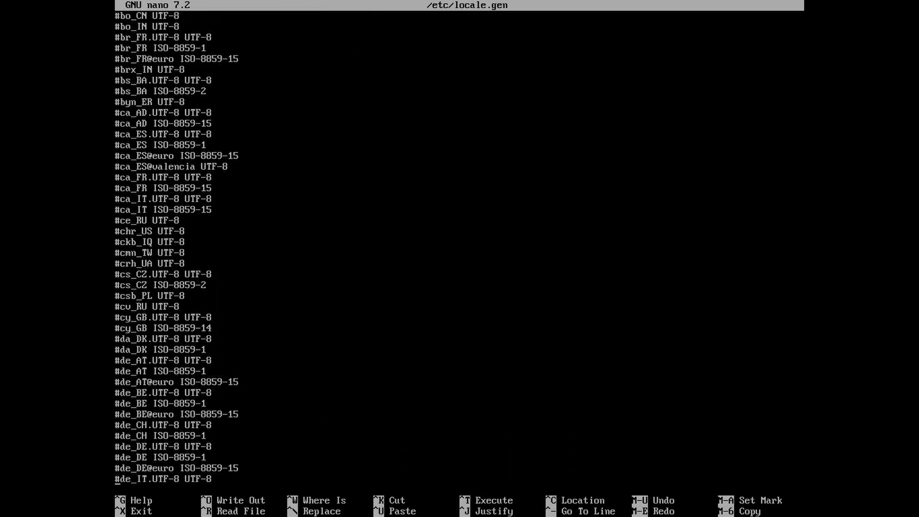
pyautogui.press('Down')
pyautogui.press('Down')
pyautogui.press('Down')
pyautogui.press('Down')
pyautogui.press('Down')
pyautogui.press('Down')
pyautogui.press('Down')
pyautogui.press('Down')
pyautogui.press('Down')
pyautogui.press('Down')
pyautogui.press('Down')
pyautogui.press('Down')
pyautogui.press('Down')
pyautogui.press('Down')
pyautogui.press('Down')
pyautogui.press('Down')
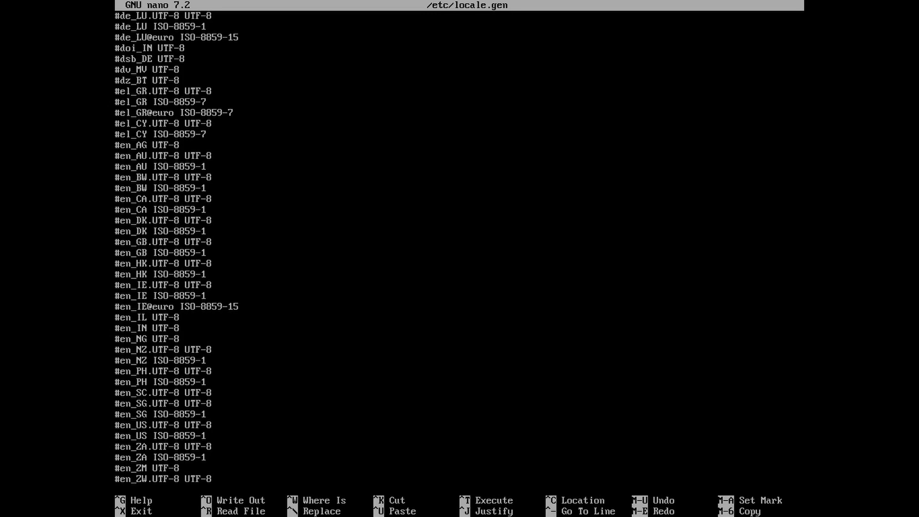
pyautogui.press('BackSpace')
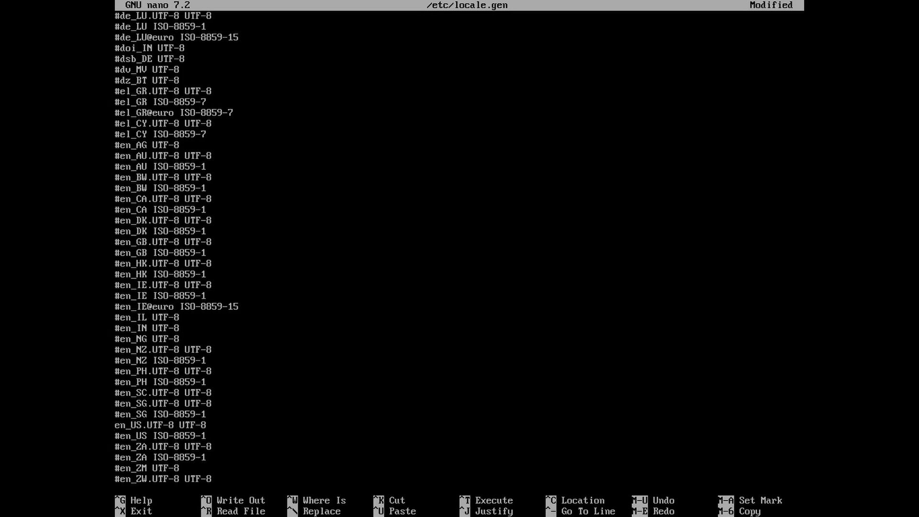
pyautogui.hotkey('ctrl', 'x')
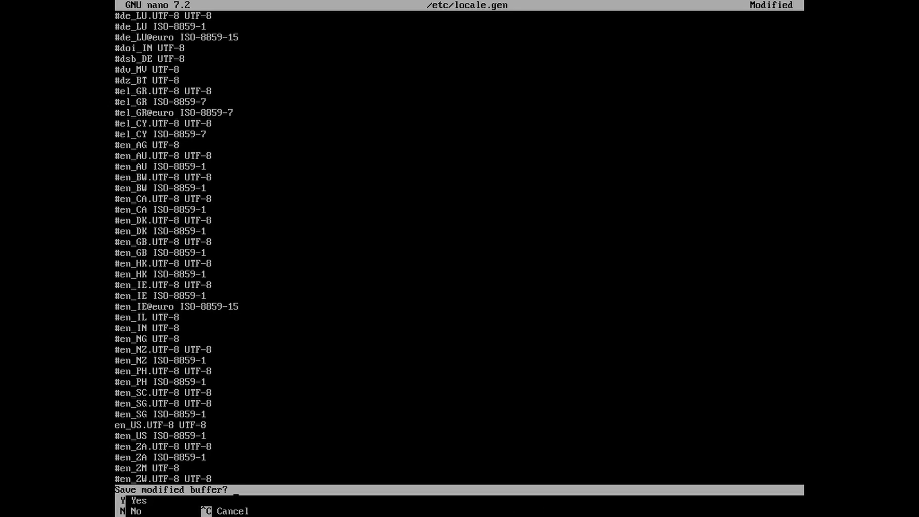
pyautogui.press('y')
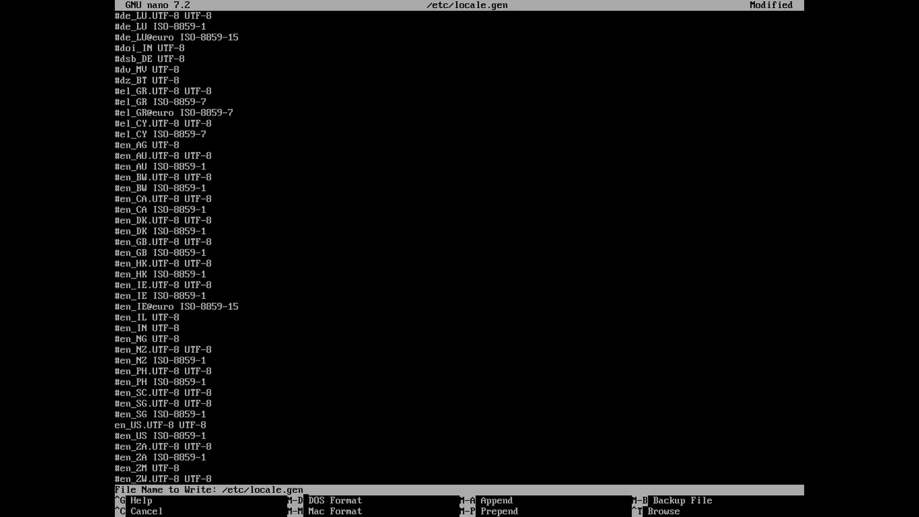
pyautogui.press('Return')
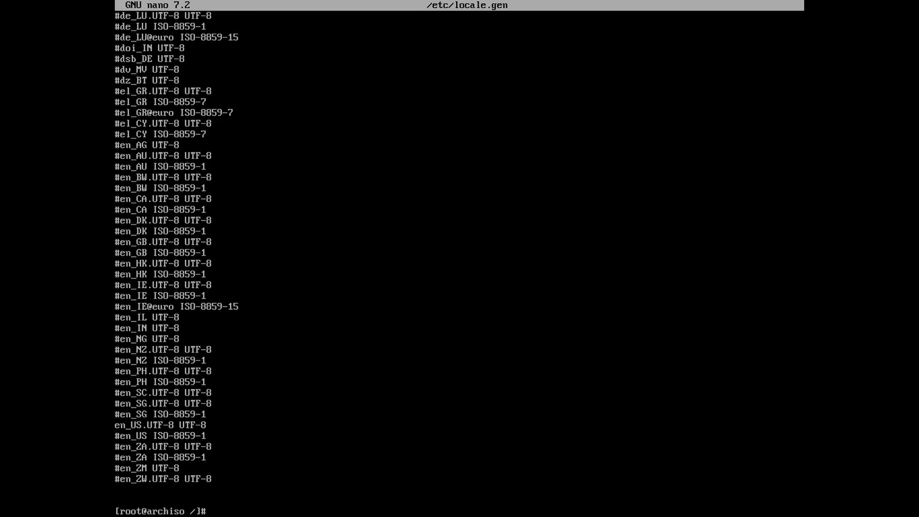
pyautogui.hotkey('ctrl', 'l')
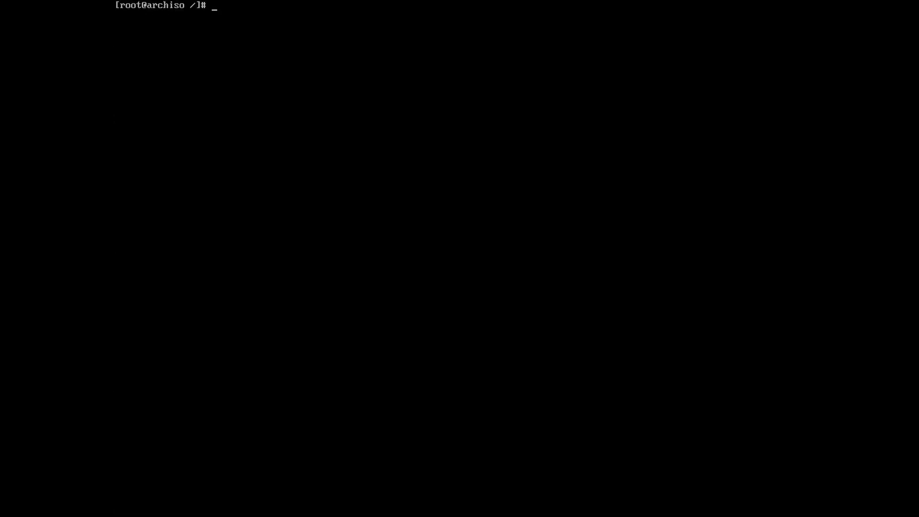
# Create /etc/locale.conf containing LANG=en_US.UTF-8 and save it
pyautogui.press('Return')
pyautogui.press('Return')
pyautogui.press('Return')
pyautogui.press('Return')
pyautogui.press('Return')
pyautogui.press('Return')
pyautogui.press('Return')
pyautogui.press('Return')
pyautogui.press('Return')
pyautogui.press('Return')
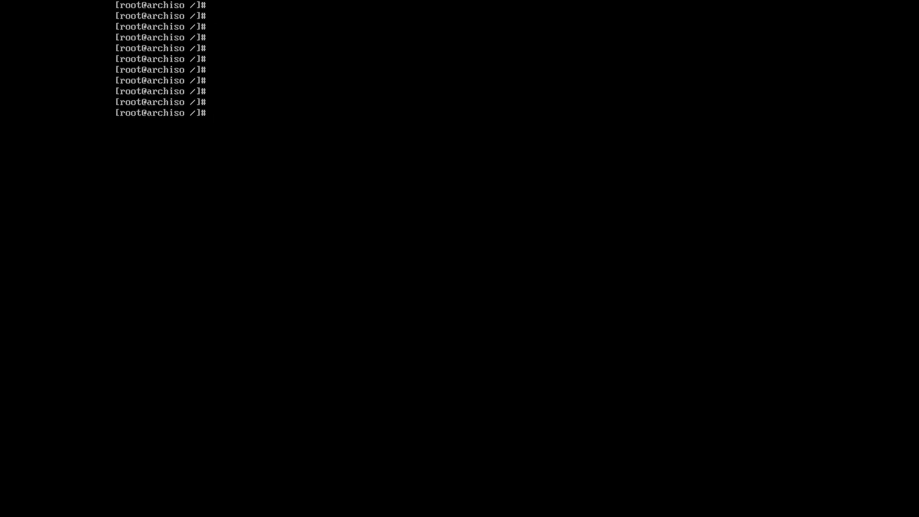
pyautogui.write('nano /etc/locale.conf')
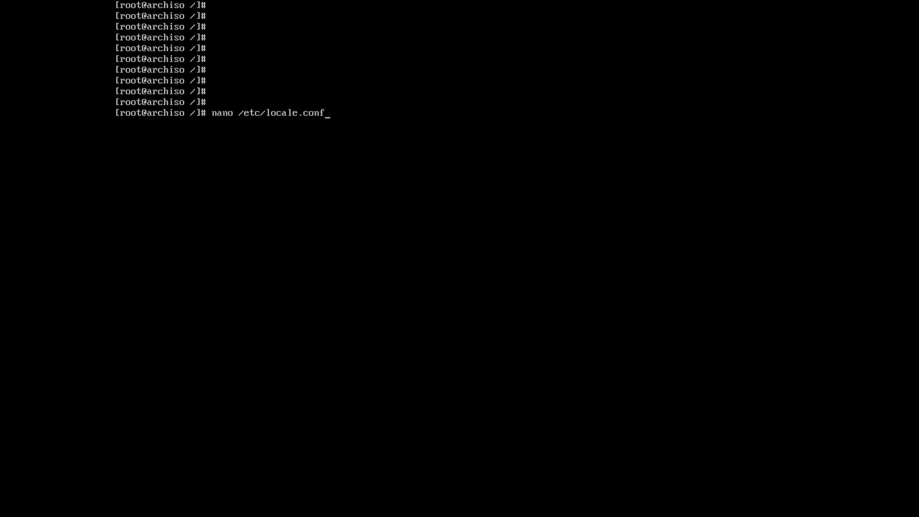
pyautogui.press('Return')
pyautogui.write('L')
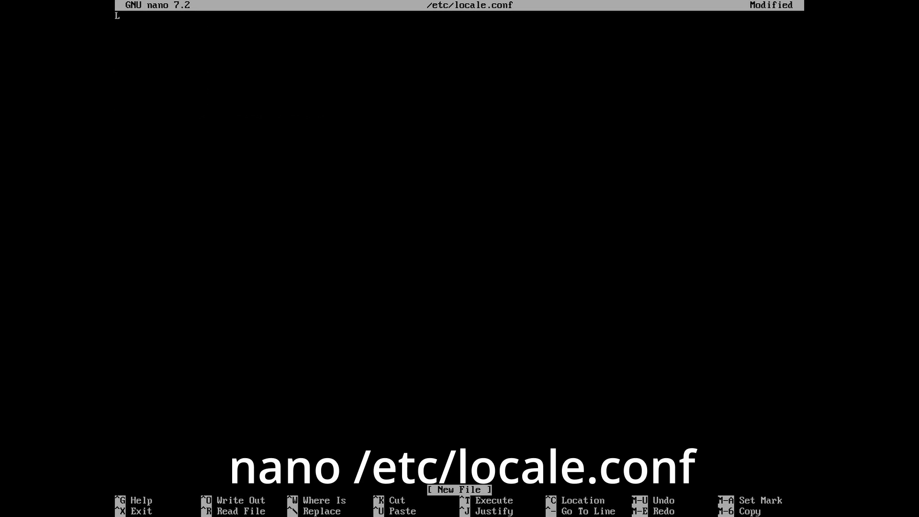
pyautogui.write('ANG=en')
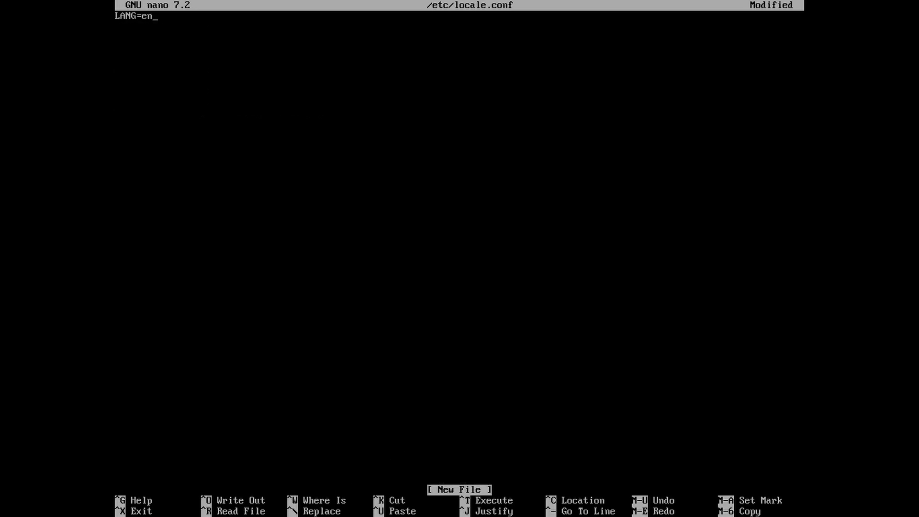
pyautogui.write('_US.UTF-8')
pyautogui.hotkey('ctrl', 'x')
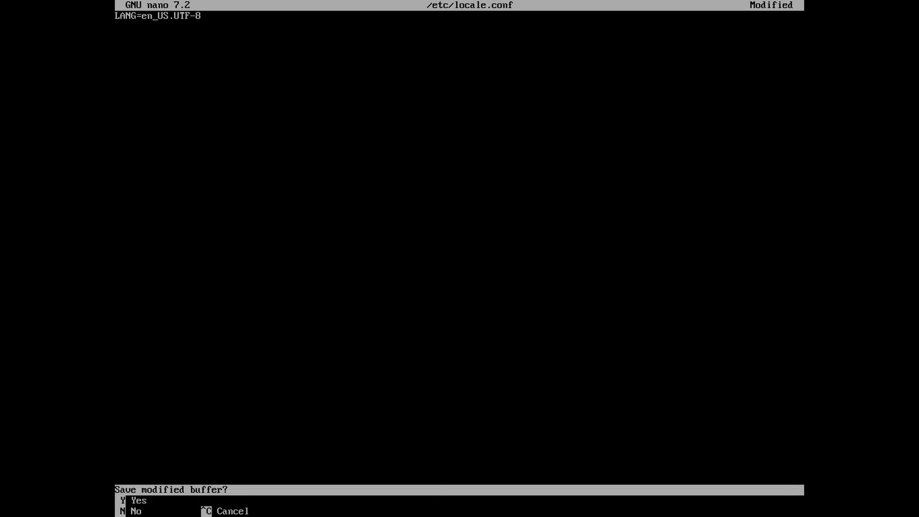
pyautogui.press('y')
pyautogui.press('Return')
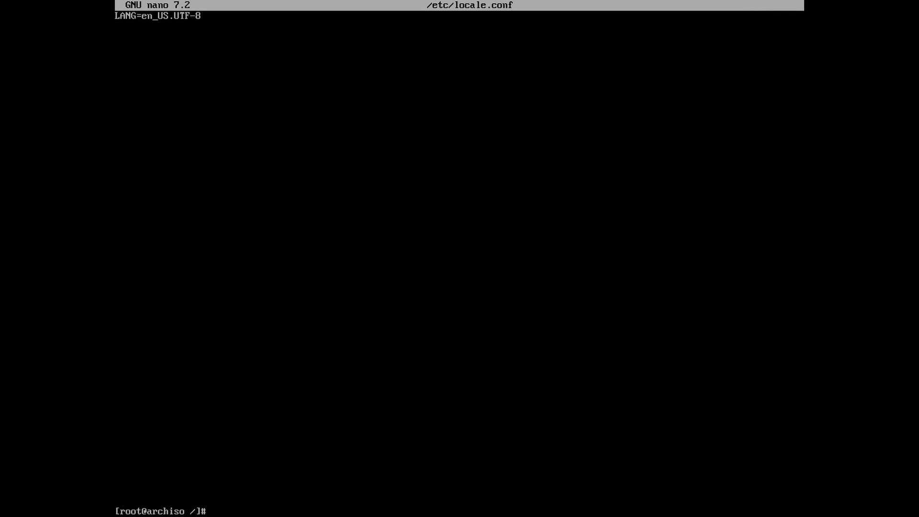
# Generate the enabled locales with locale-gen
pyautogui.write('locale-ge')
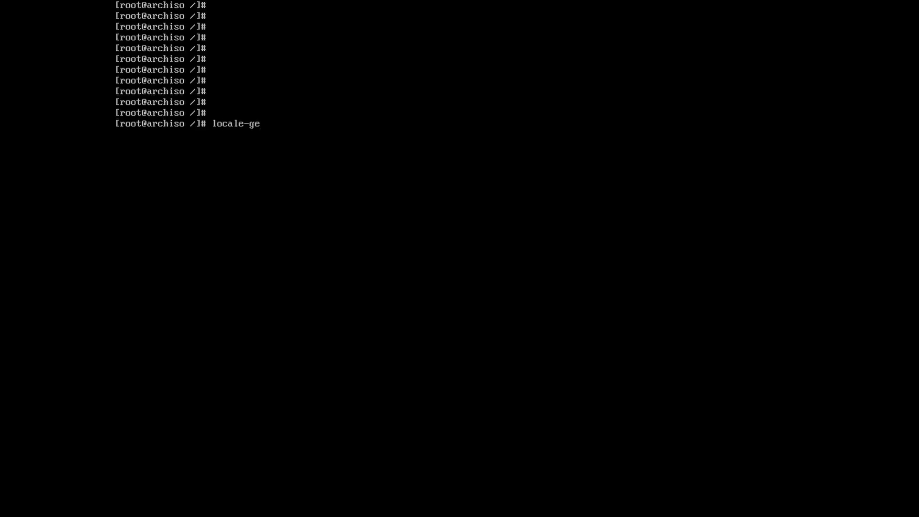
pyautogui.write('n')
pyautogui.press('Return')
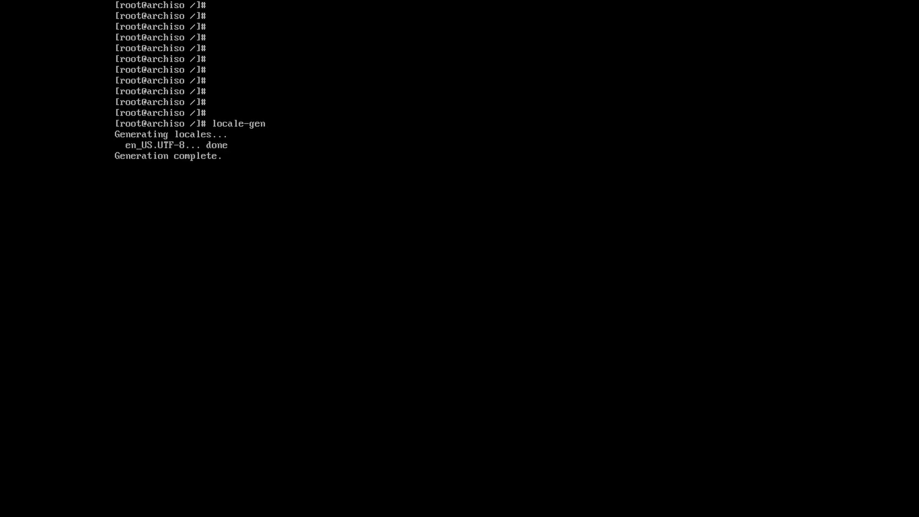
pyautogui.write('nano /etc/vconsole.conf')
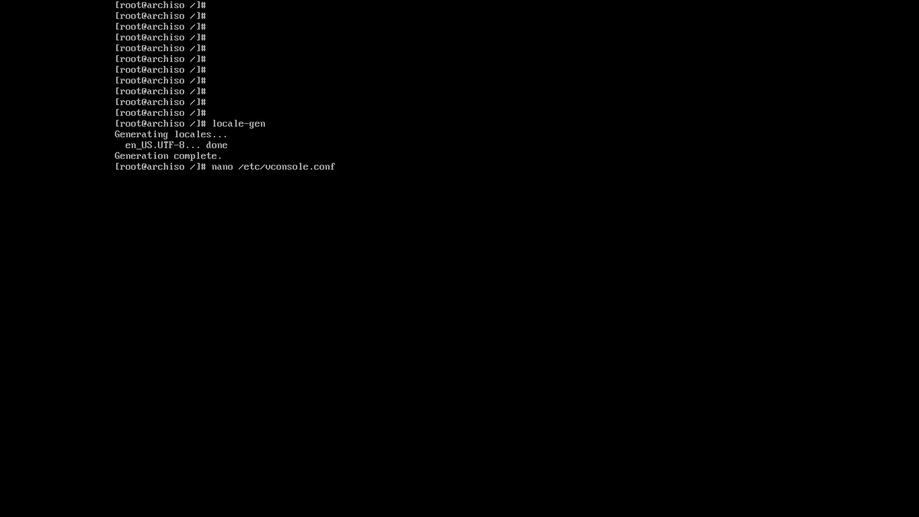
pyautogui.hotkey('ctrl', 'w')
pyautogui.hotkey('ctrl', 'w')
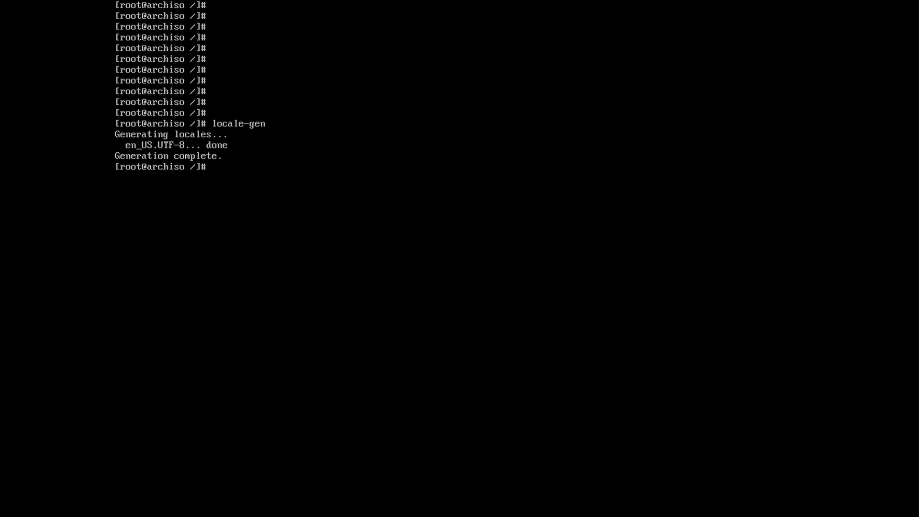
# Create /etc/hostname containing the hostname 'arch'
pyautogui.write('nano /et')
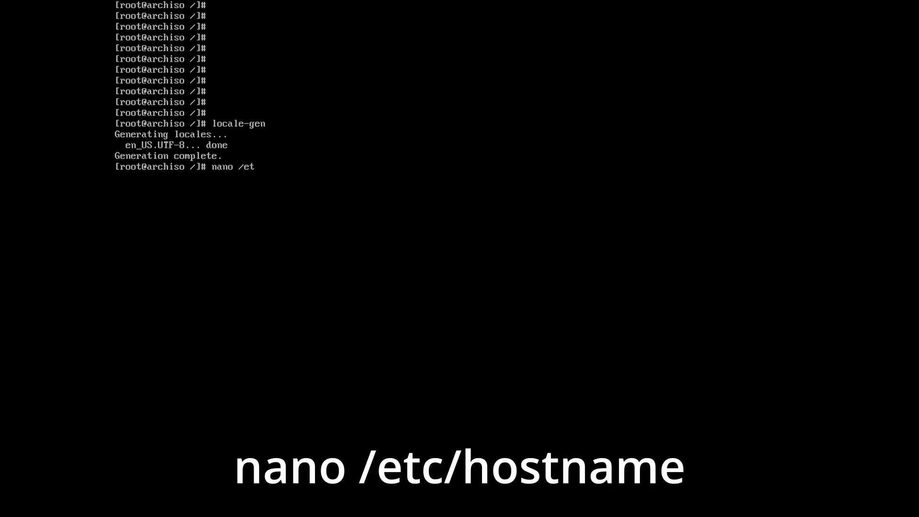
pyautogui.write('c/hostname')
pyautogui.press('Return')
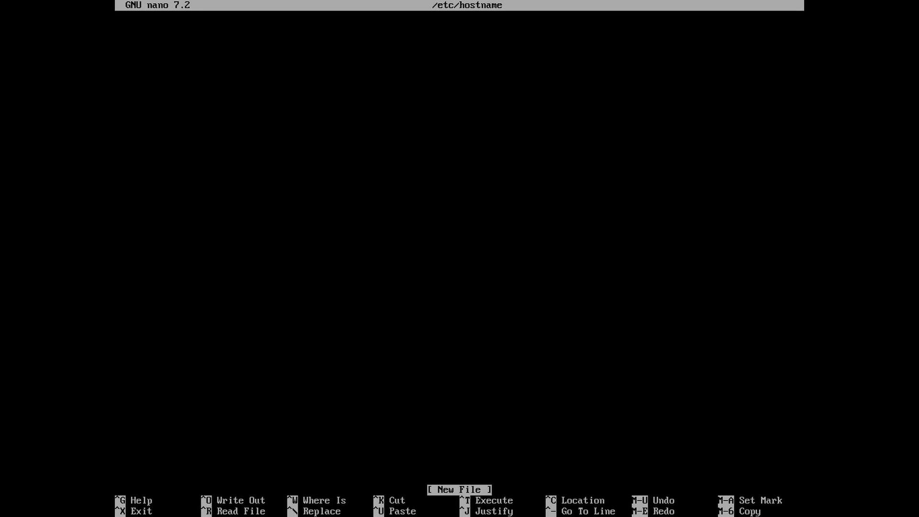
pyautogui.write('arch')
pyautogui.hotkey('ctrl', 'x')
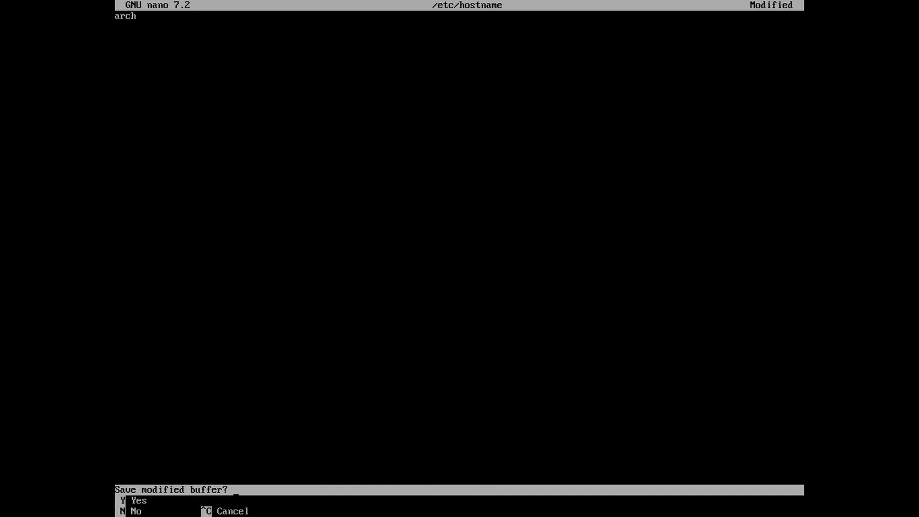
pyautogui.press('y')
pyautogui.press('Return')
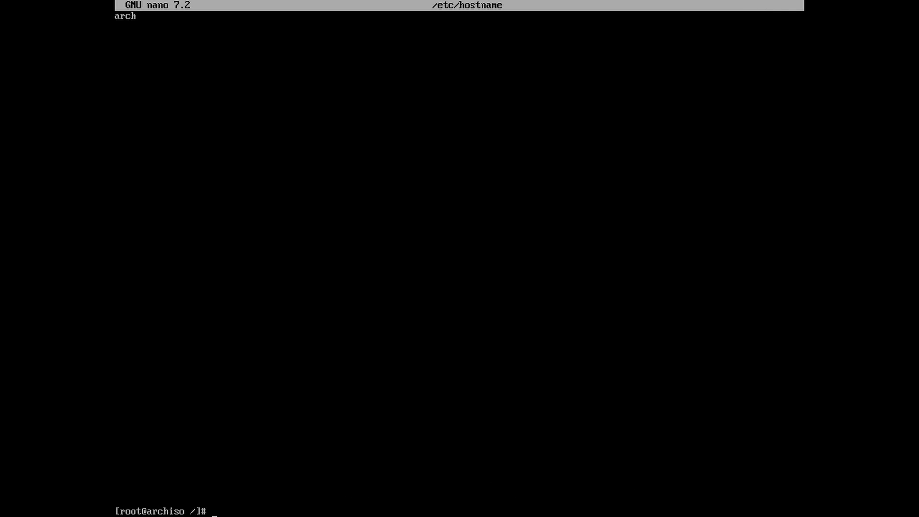
# Add 127.0.0.1 localhost, ::1 localhost and 127.0.1.1 arch.localdomain arch to /etc/hosts
pyautogui.write('tc/host')
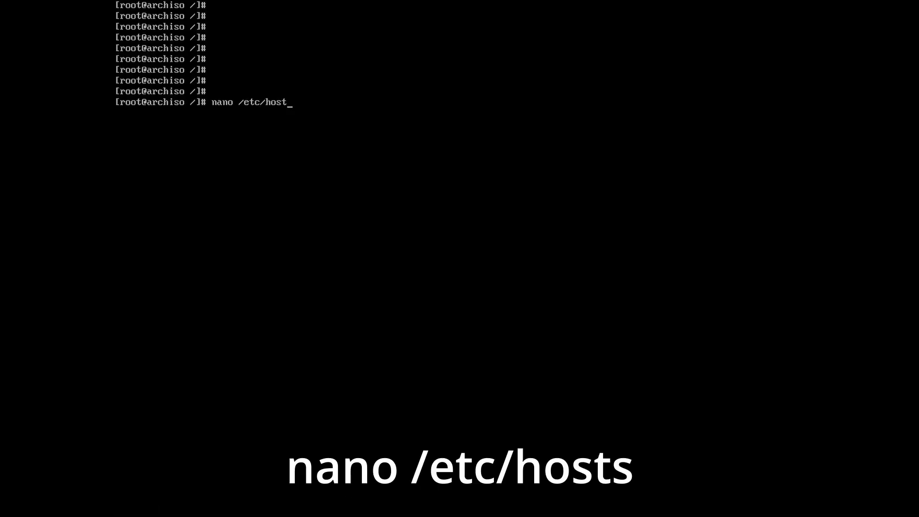
pyautogui.write('s')
pyautogui.press('Return')
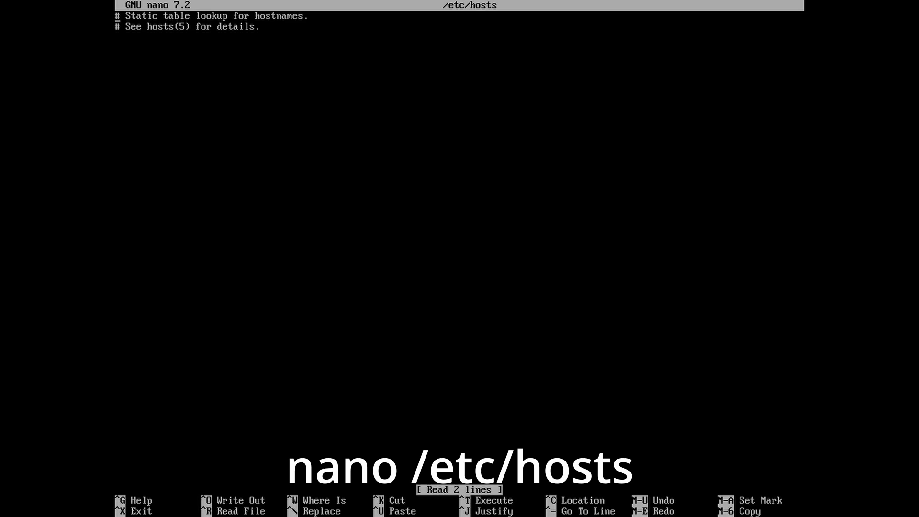
pyautogui.press('Return')
pyautogui.write('127.0.0.1    localhost')
pyautogui.press('Return')
pyautogui.write('::1          localhost')
pyautogui.press('Return')
pyautogui.write('127.0.1.1    arch.localdomain    arch')
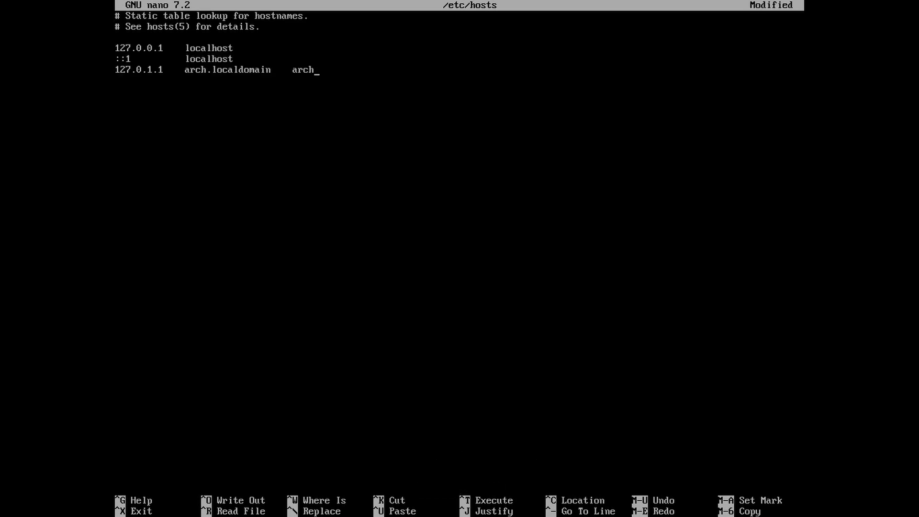
pyautogui.hotkey('ctrl', 'x')
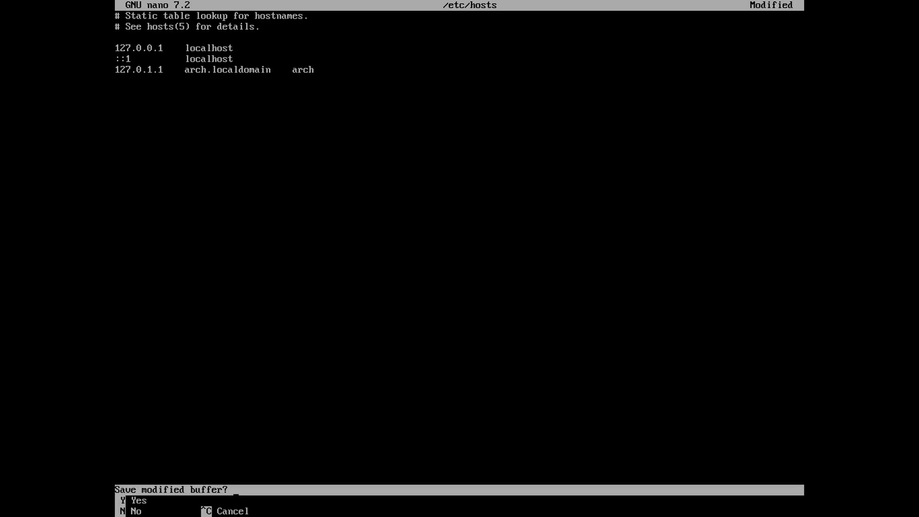
pyautogui.press('y')
pyautogui.press('Return')
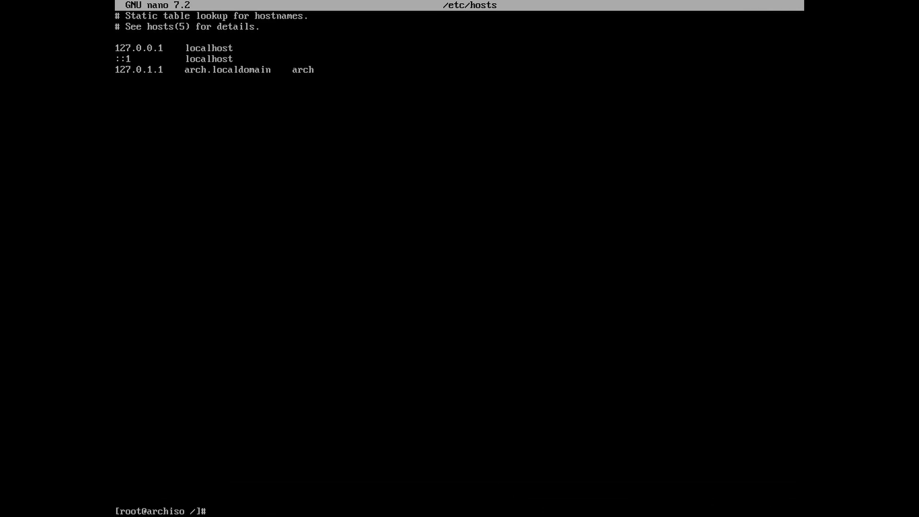
pyautogui.hotkey('ctrl', 'l')
pyautogui.press('Return')
pyautogui.press('Return')
pyautogui.press('Return')
pyautogui.press('Return')
pyautogui.press('Return')
pyautogui.press('Return')
pyautogui.press('Return')
pyautogui.press('Return')
pyautogui.press('Return')
pyautogui.press('Return')
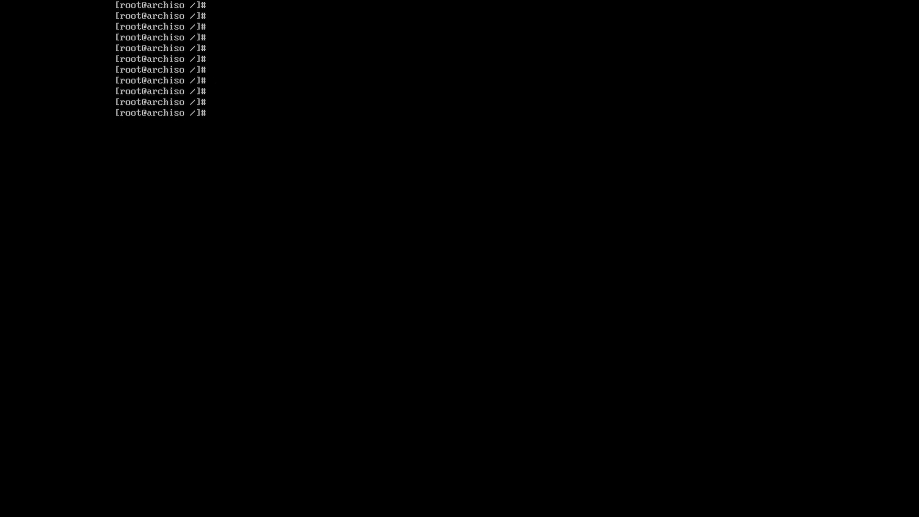
# Rebuild all initramfs presets with mkinitcpio -P, then set and confirm a new root password
pyautogui.write('mkinitcpio -P')
pyautogui.press('Return')
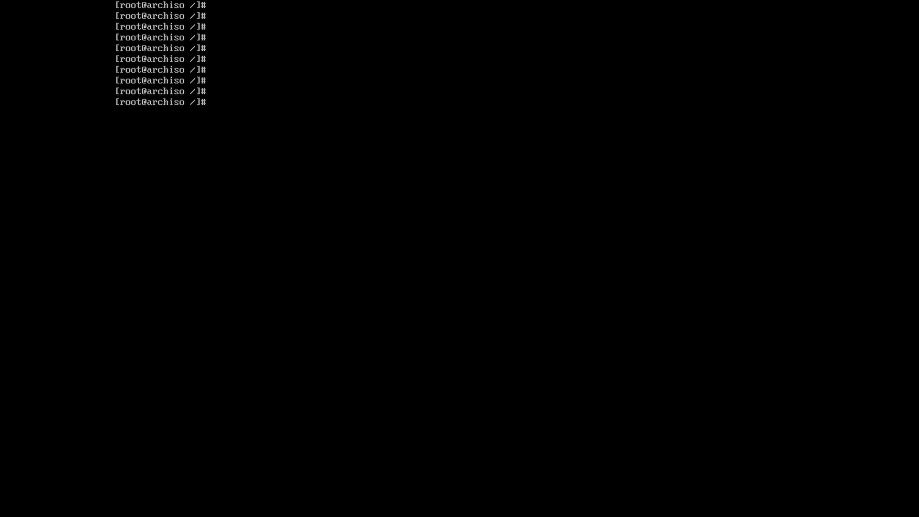
pyautogui.write('passwd')
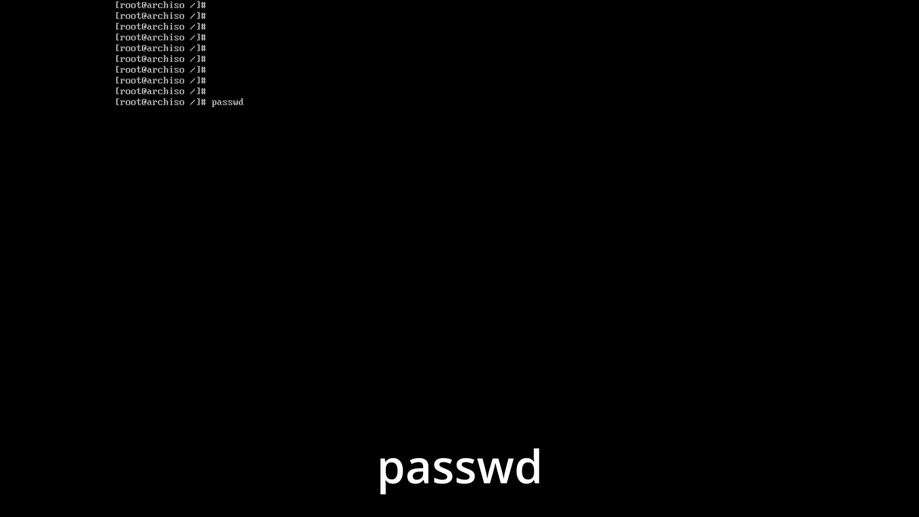
pyautogui.press('Return')
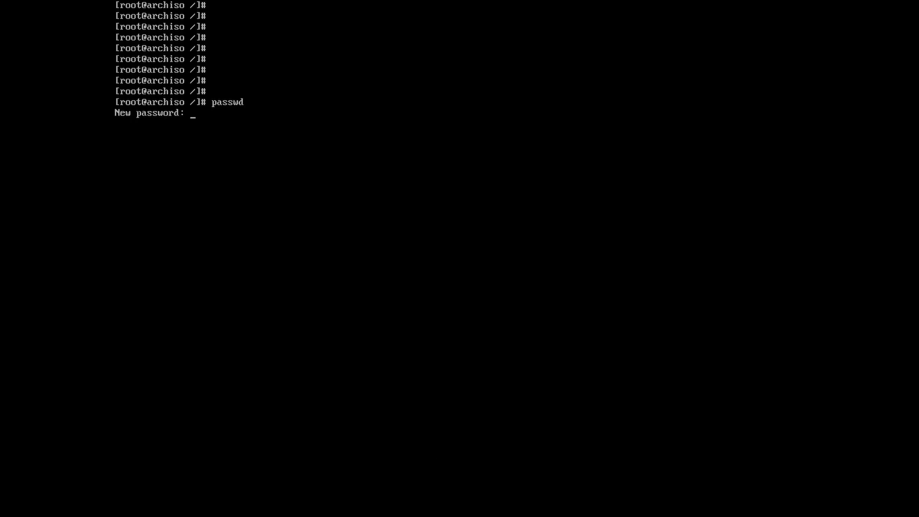
pyautogui.press('Return')
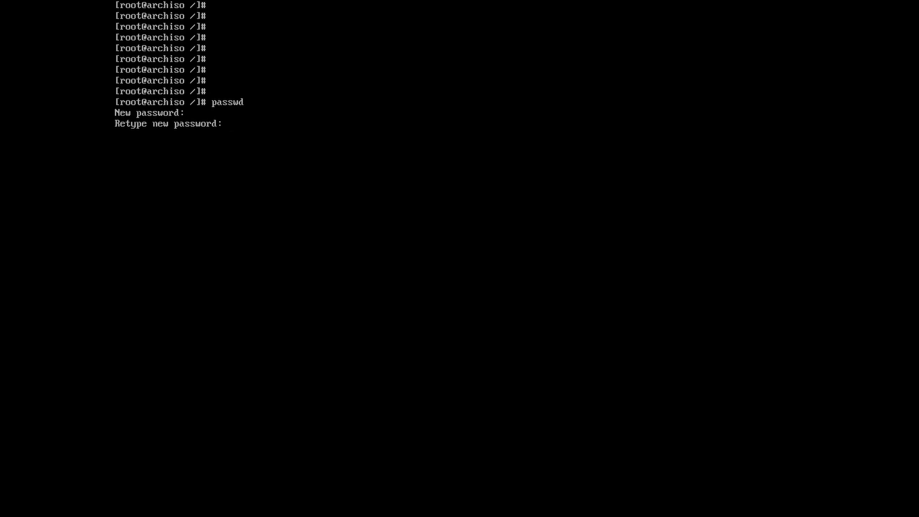
pyautogui.press('Return')
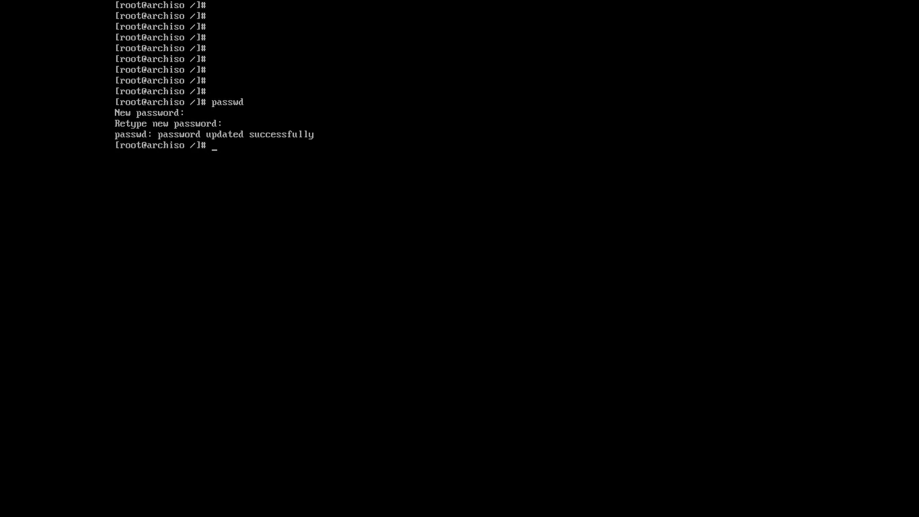
pyautogui.write('pacman -S grub')
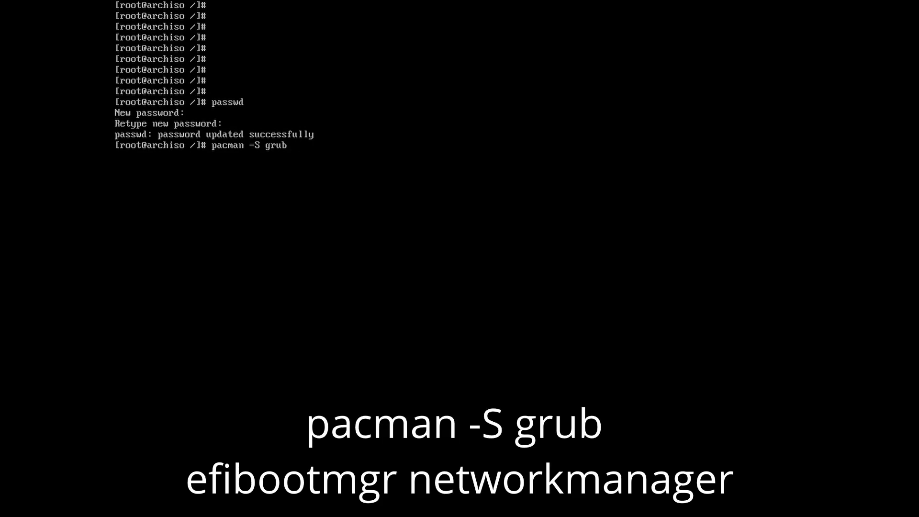
pyautogui.write(' efibootmgr')
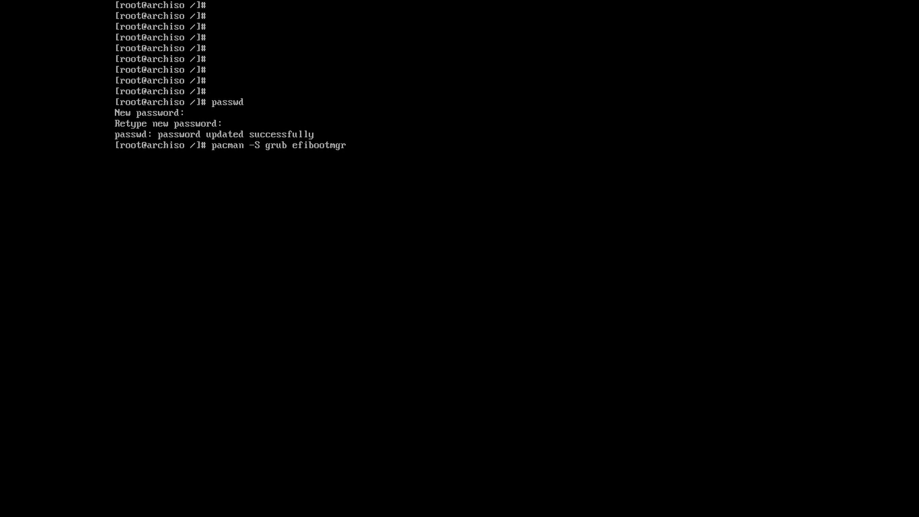
pyautogui.write(' networkmanager')
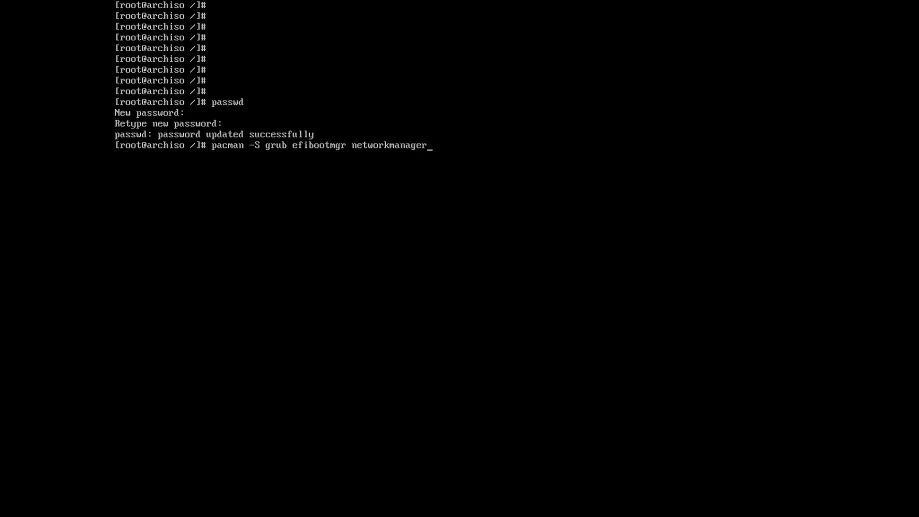
# Install grub, efibootmgr and networkmanager, then run grub-install /dev/sda for x86_64-efi
pyautogui.write('y')
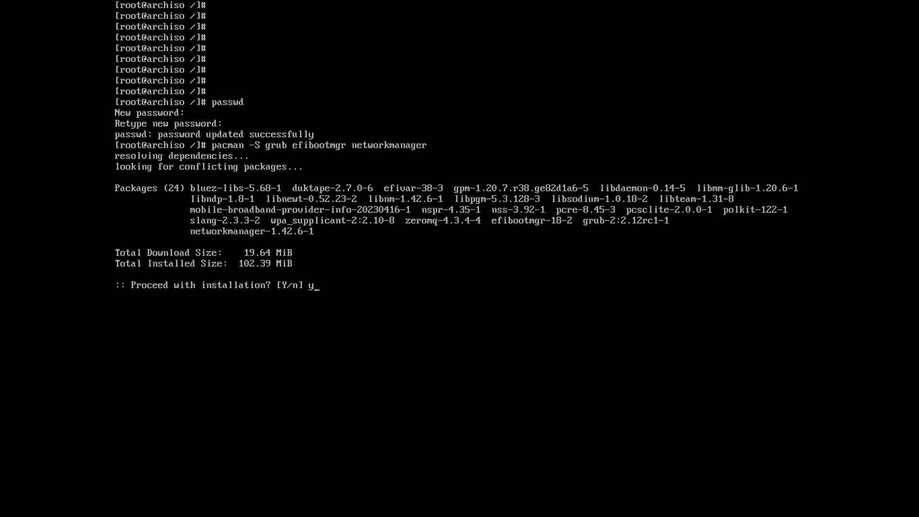
pyautogui.press('Return')
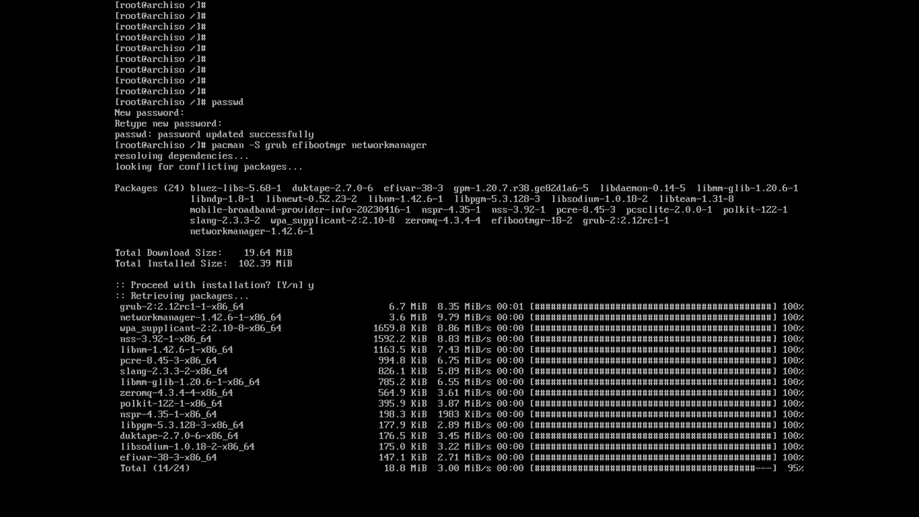
pyautogui.write('s')
pyautogui.write('tall')
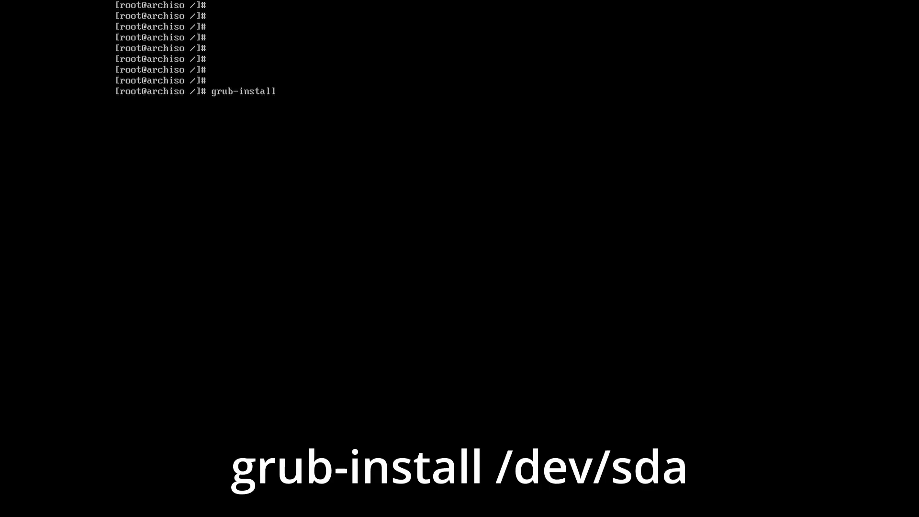
pyautogui.write(' /dev/sd')
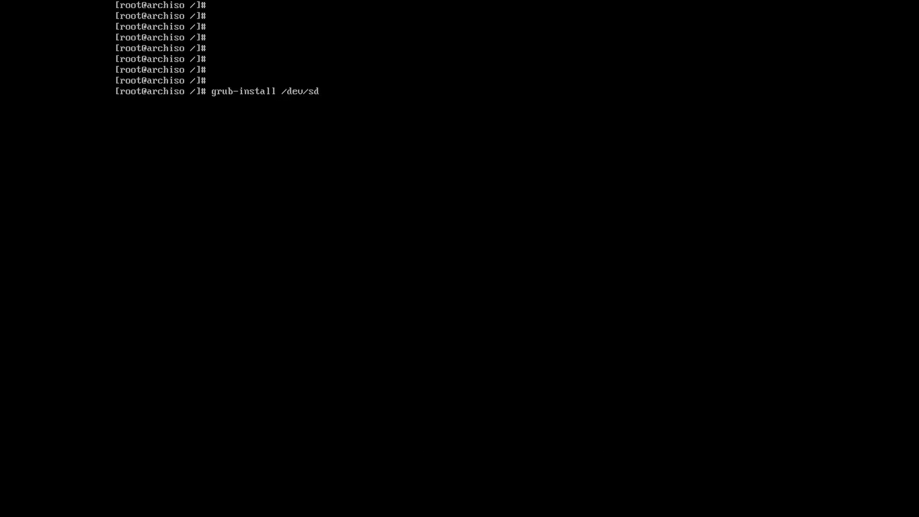
pyautogui.write('a')
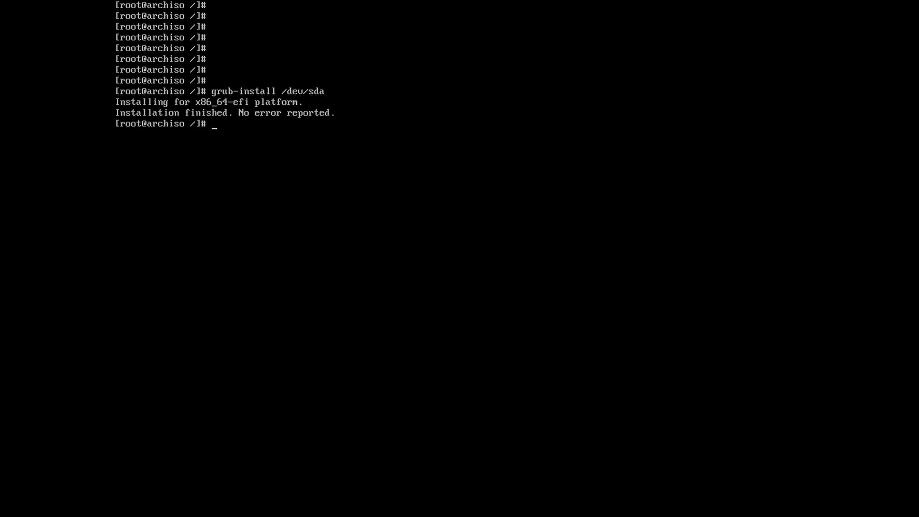
pyautogui.write('grub-mkconfig -o /boot/grub/grub.cfg')
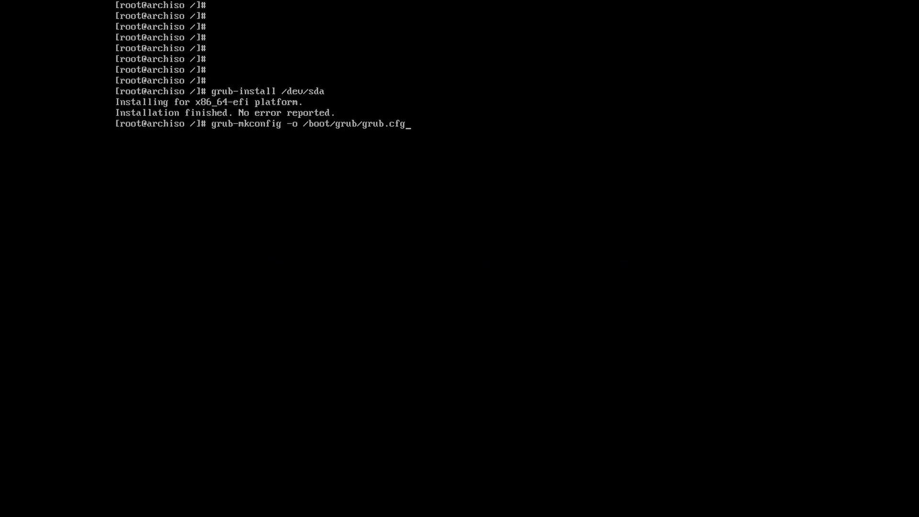
# Generate /boot/grub/grub.cfg, exit the chroot, recursively unmount /mnt and reboot
pyautogui.press('Return')
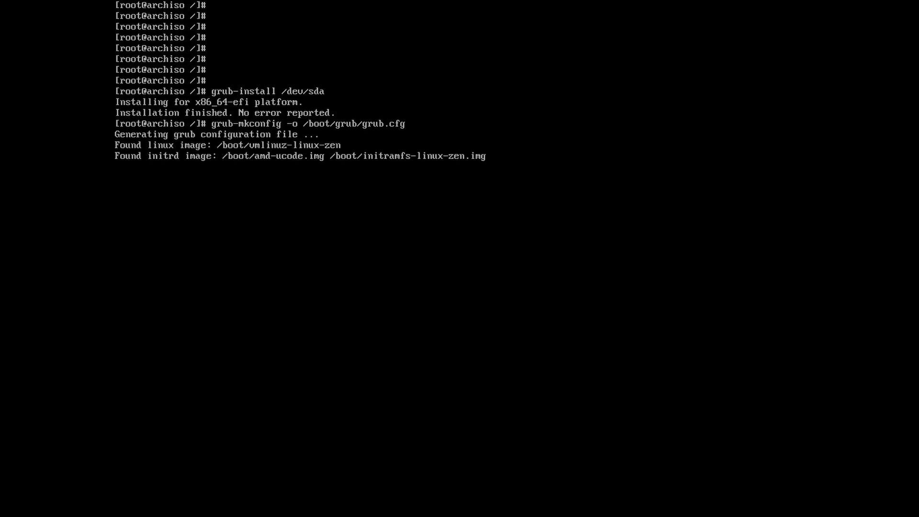
pyautogui.write('exit')
pyautogui.press('Return')
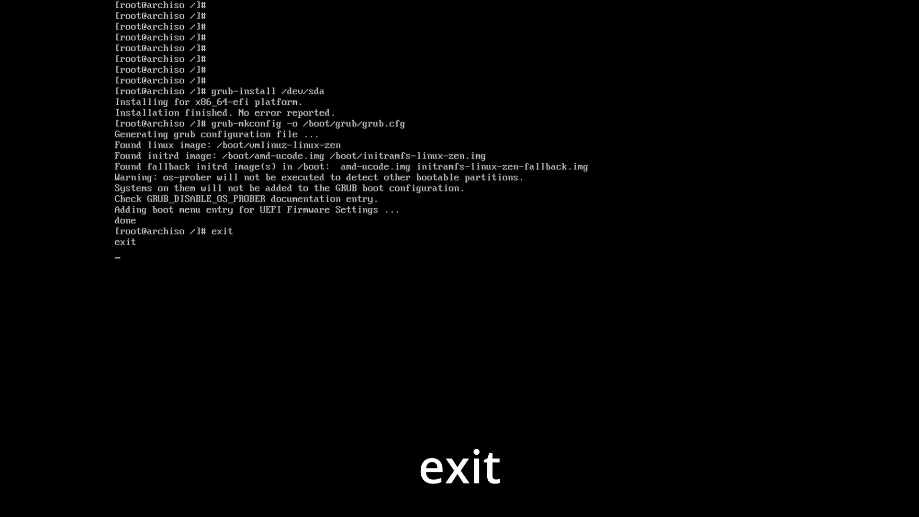
pyautogui.write('umount -R /mnt')
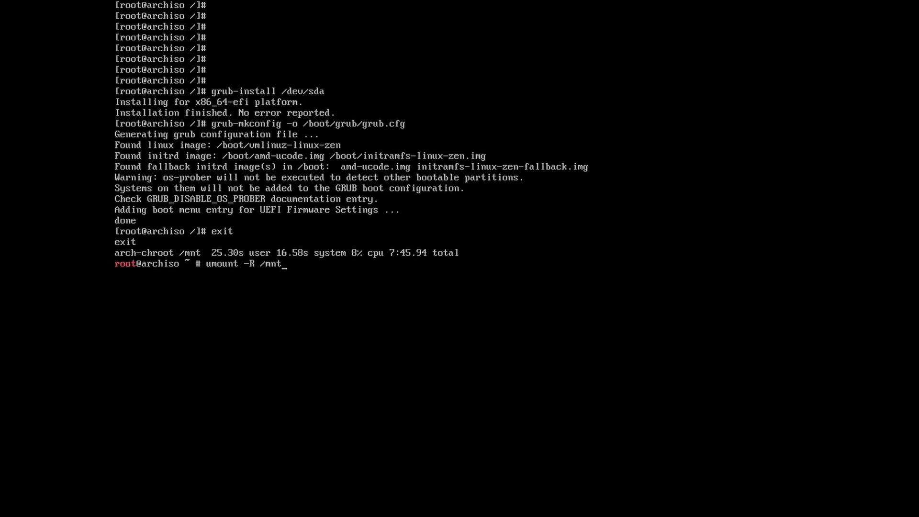
pyautogui.press('Return')
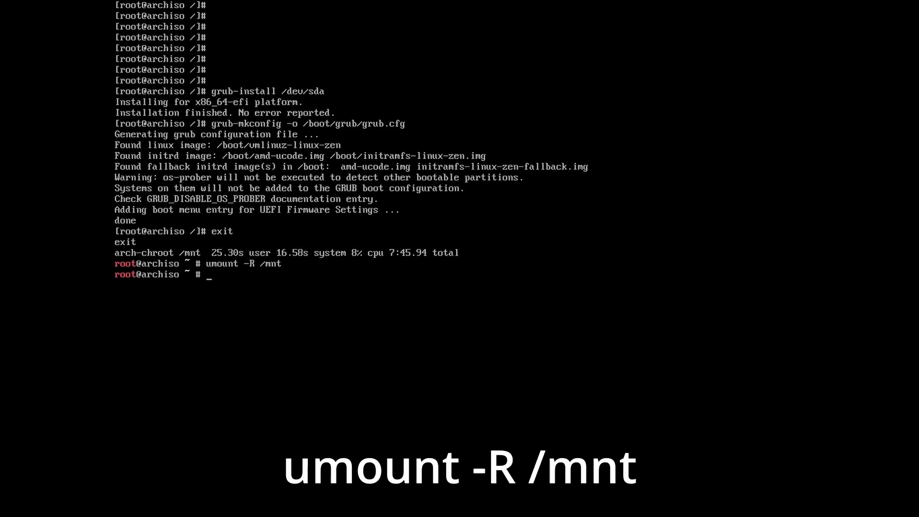
pyautogui.write('reboot')
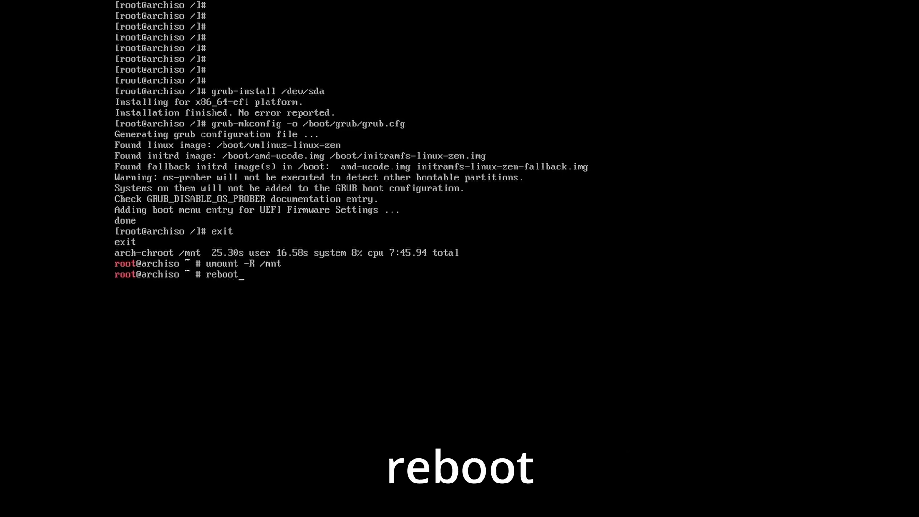
pyautogui.press('Return')
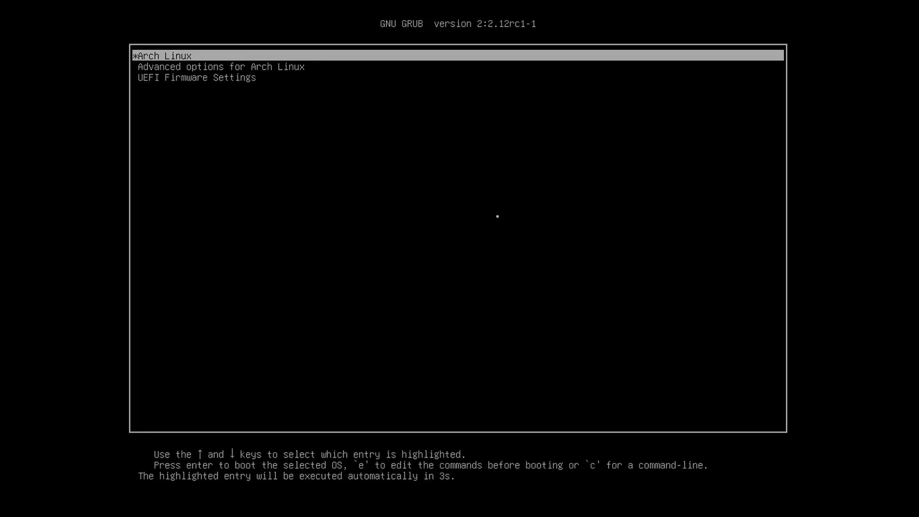
# Boot the Arch Linux GRUB entry, log in as root, and open /etc/sudoers in nano
pyautogui.press('Return')
pyautogui.write('root')
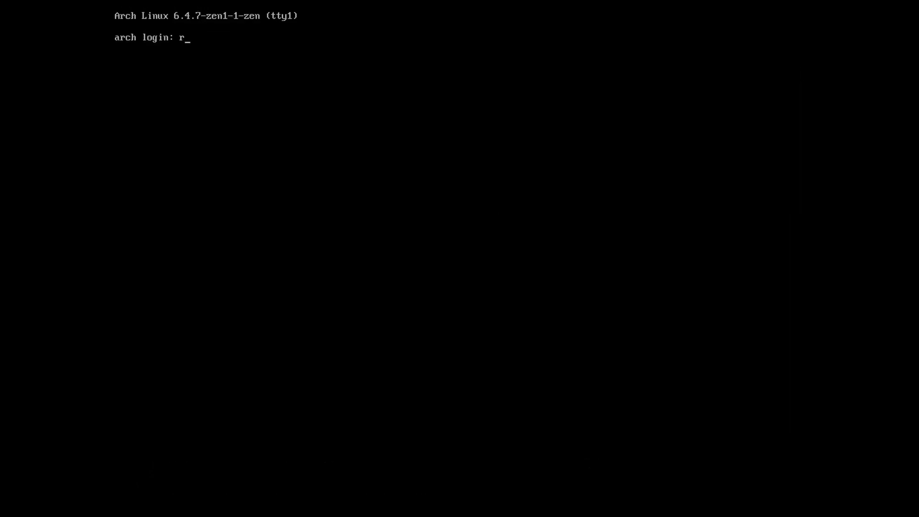
pyautogui.press('Return')
pyautogui.press('Return')
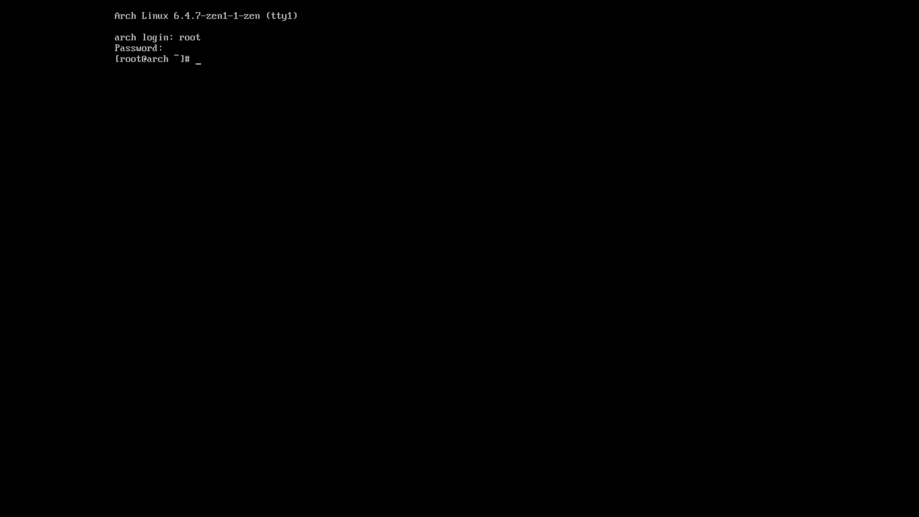
pyautogui.write('nano /etc/sudoers')
pyautogui.press('Return')
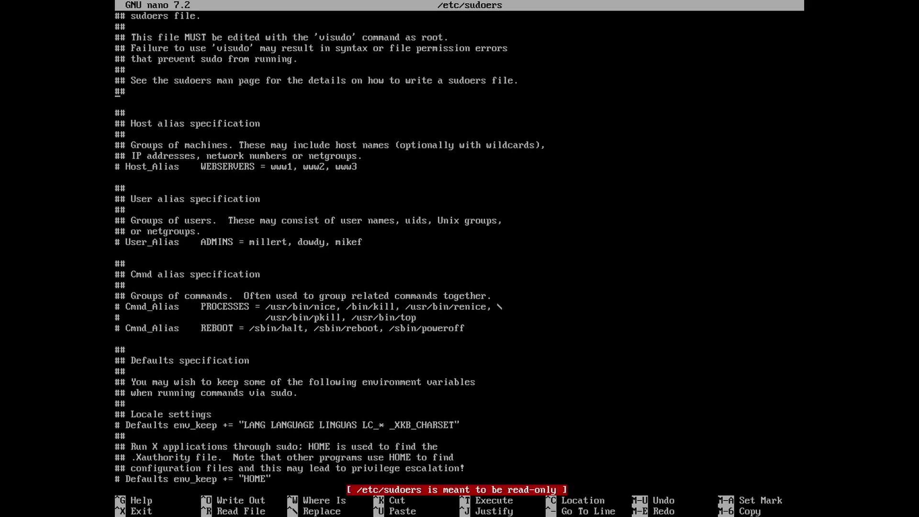
# Uncomment the %wheel ALL=(ALL:ALL) ALL rule in /etc/sudoers
pyautogui.click(118, 252)
pyautogui.press('Down')
pyautogui.press('Down')
pyautogui.press('Down')
pyautogui.press('Down')
pyautogui.press('Down')
pyautogui.press('Down')
pyautogui.press('Down')
pyautogui.press('Down')
pyautogui.press('Down')
pyautogui.press('Down')
pyautogui.press('Down')
pyautogui.press('Down')
pyautogui.press('Down')
pyautogui.press('Down')
pyautogui.press('Down')
pyautogui.press('Down')
pyautogui.press('Down')
pyautogui.press('Down')
pyautogui.press('Down')
pyautogui.press('Down')
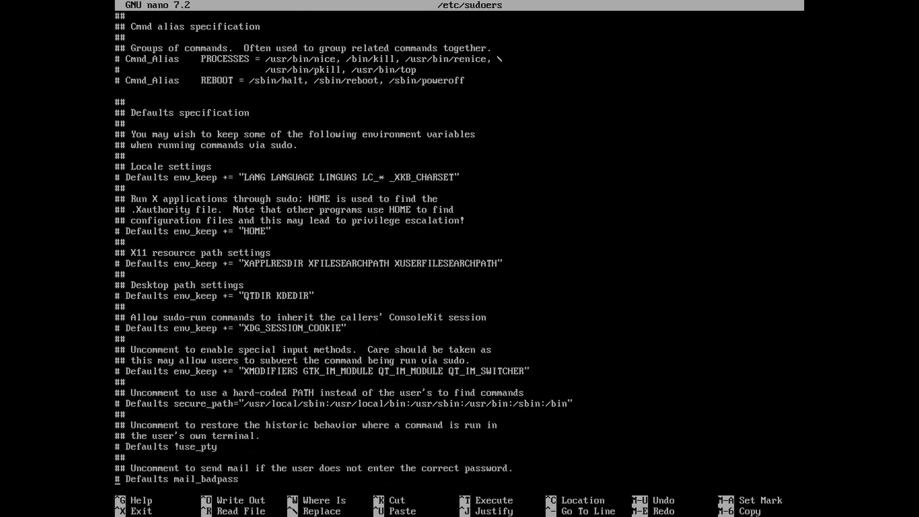
pyautogui.press('Down')
pyautogui.press('Down')
pyautogui.press('Down')
pyautogui.press('Down')
pyautogui.press('Down')
pyautogui.press('Down')
pyautogui.press('Down')
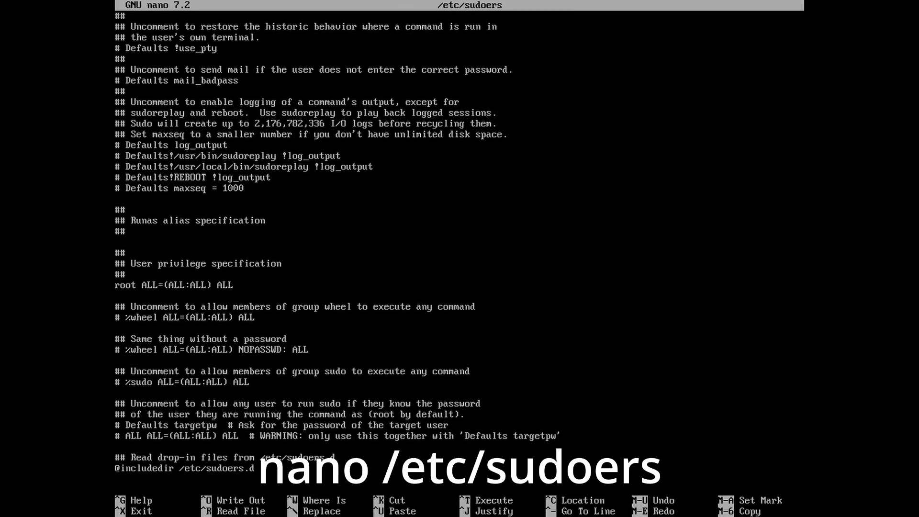
pyautogui.click(116, 317)
pyautogui.press('Delete')
pyautogui.press('Delete')
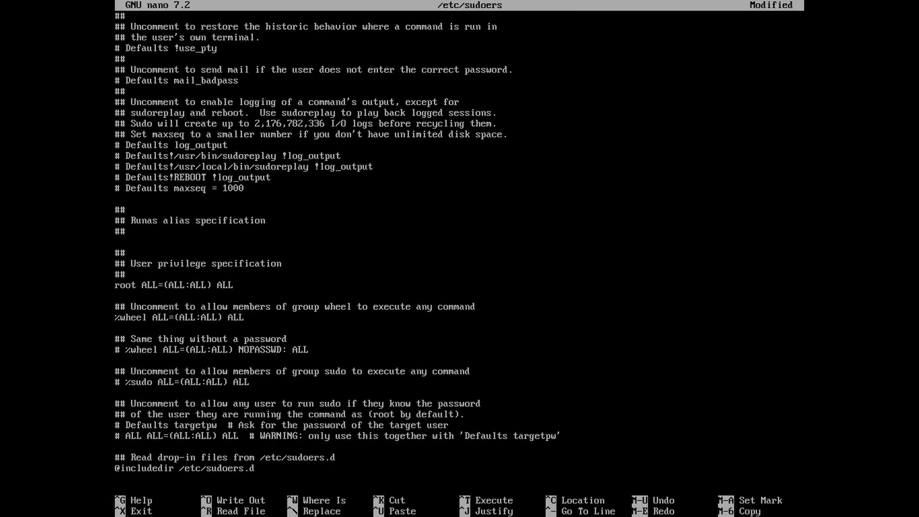
# Save /etc/sudoers, exit nano, and begin the useradd -mG wheel,video,audio,storage command
pyautogui.hotkey('ctrl', 'x')
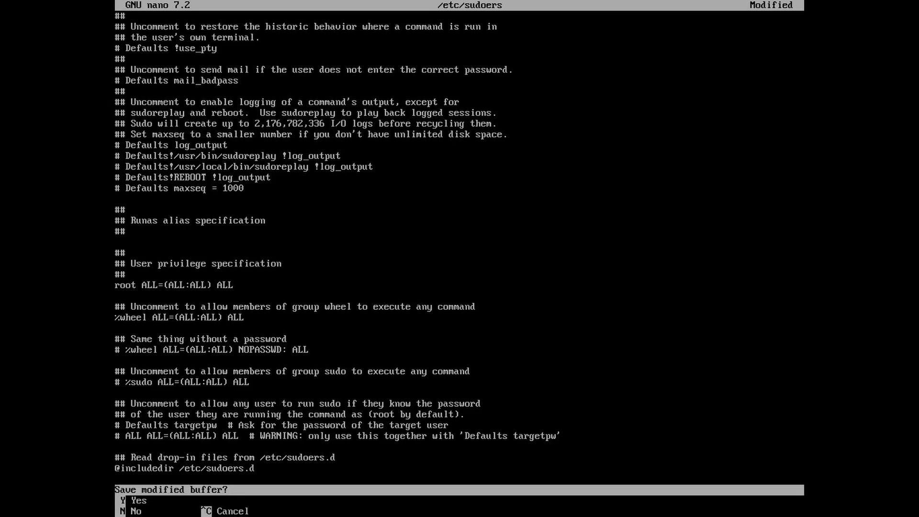
pyautogui.press('y')
pyautogui.press('Return')
pyautogui.write('useradd -mG wheel,video,audio,storage')
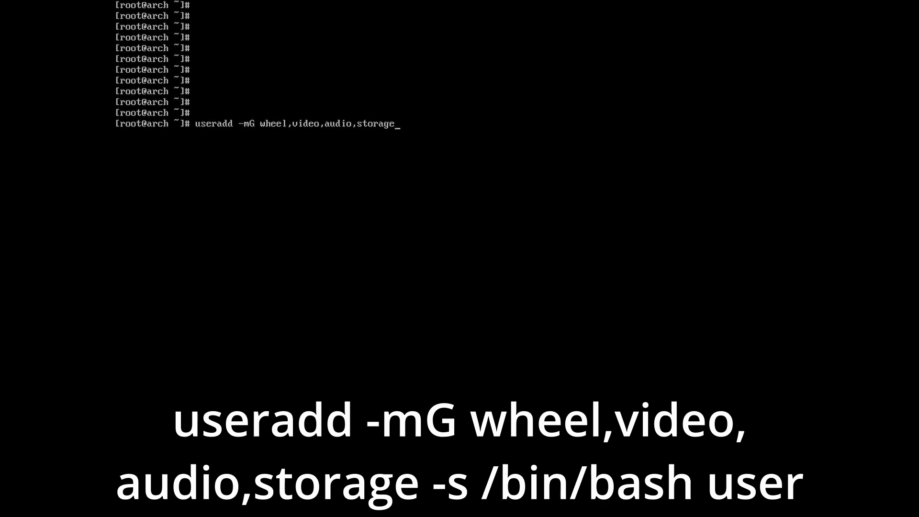
# Create account user in groups wheel,video,audio,storage,scanner with /bin/bash shell
pyautogui.write(',scanner')
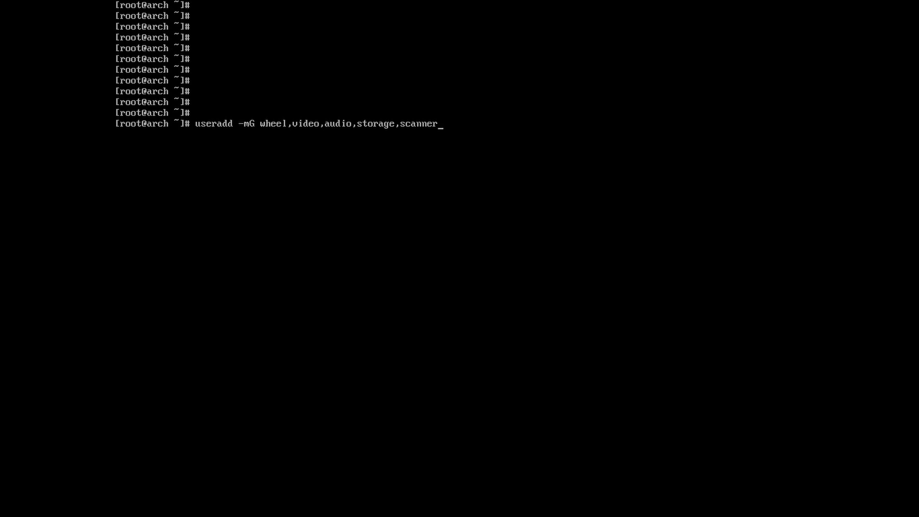
pyautogui.write('-s /bin/bash user')
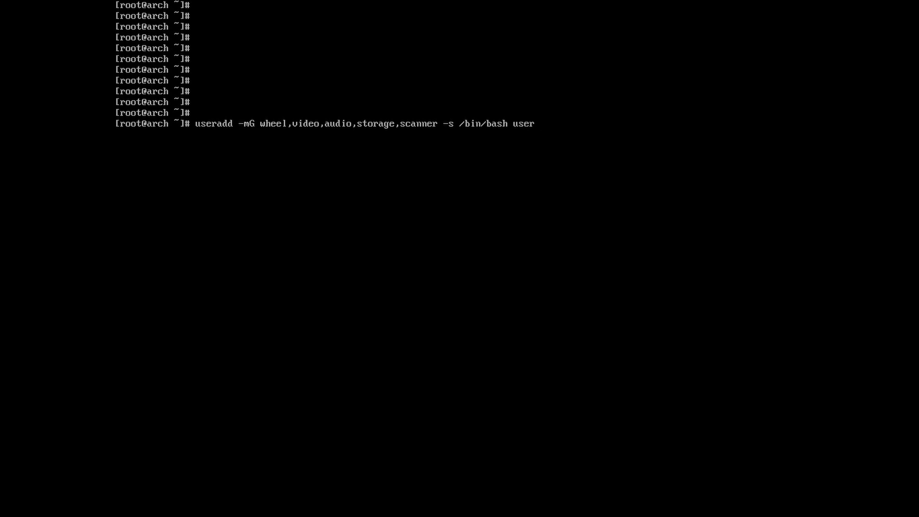
pyautogui.press('Return')
# Set the password for user with passwd, then log out of the root shell
pyautogui.write('pas')
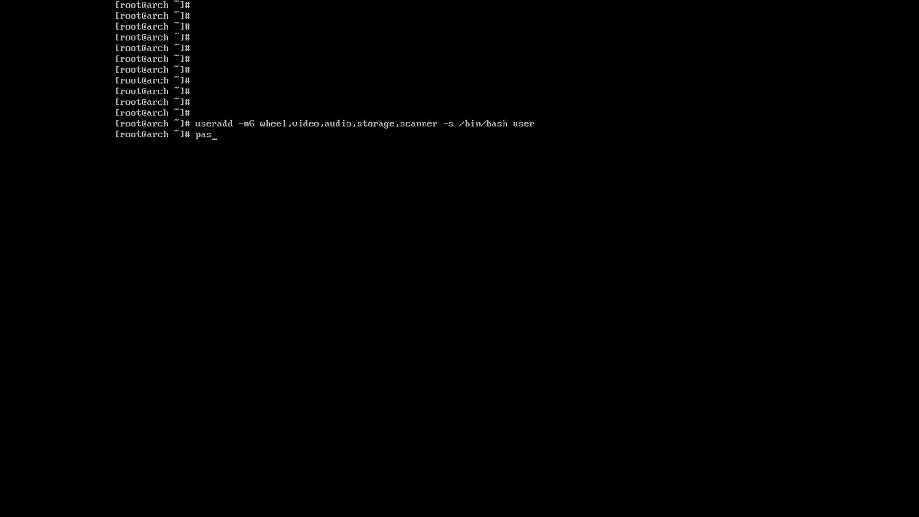
pyautogui.write('swd user')
pyautogui.press('Return')
pyautogui.press('Return')
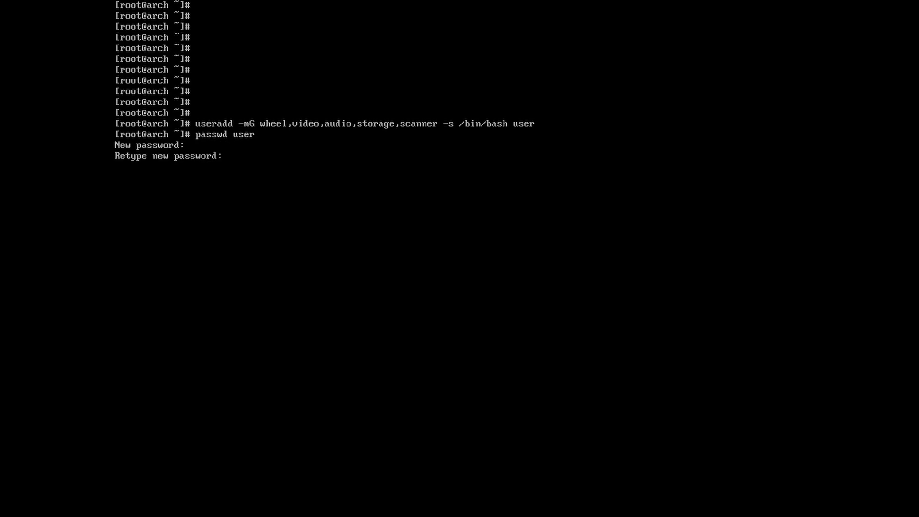
pyautogui.press('Return')
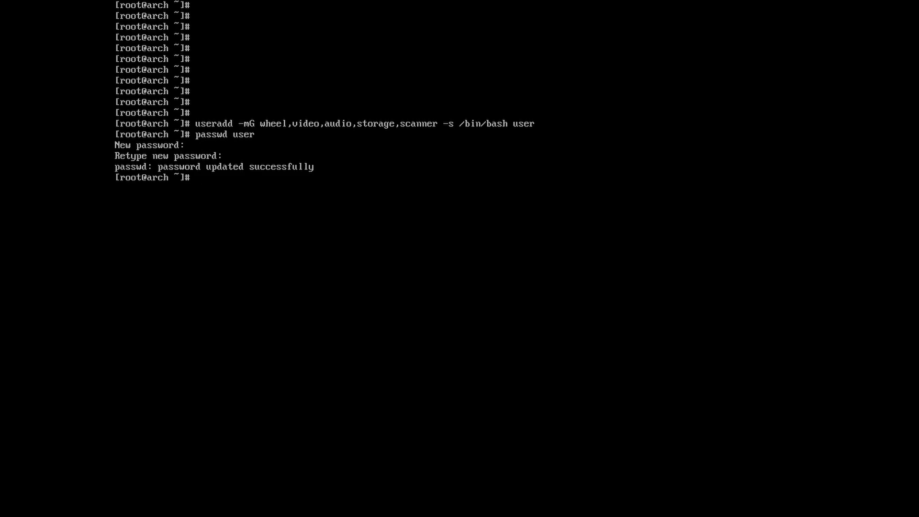
pyautogui.write('exit')
pyautogui.press('Return')
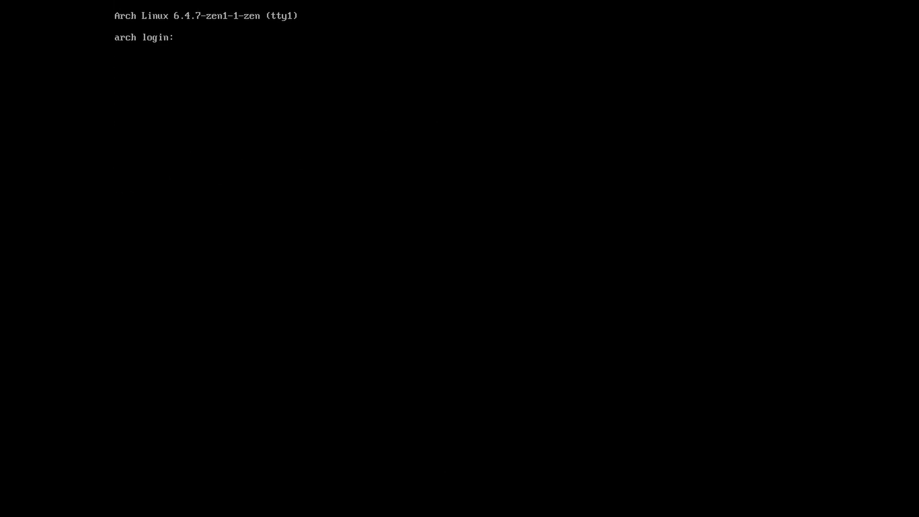
# Log in as user, become root with sudo su, and enable NetworkManager at boot
pyautogui.write('user')
pyautogui.press('Return')
pyautogui.press('Return')
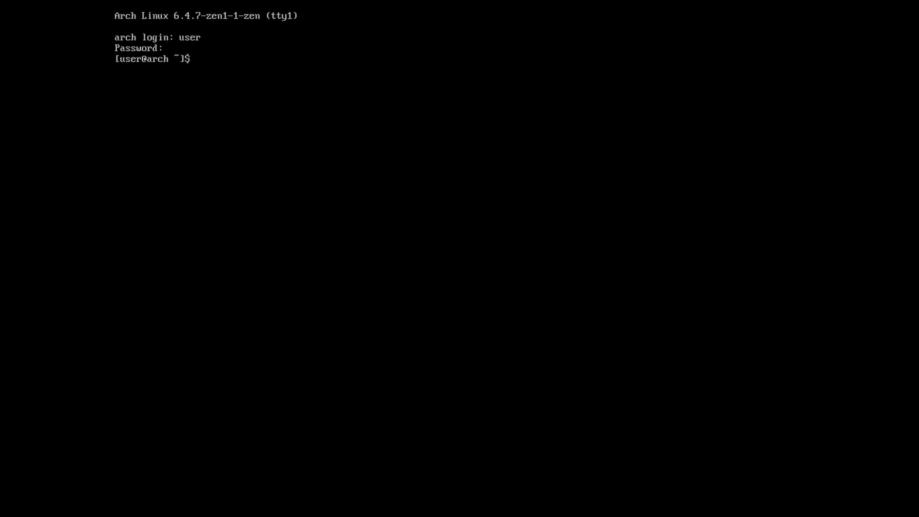
pyautogui.write('sudo su')
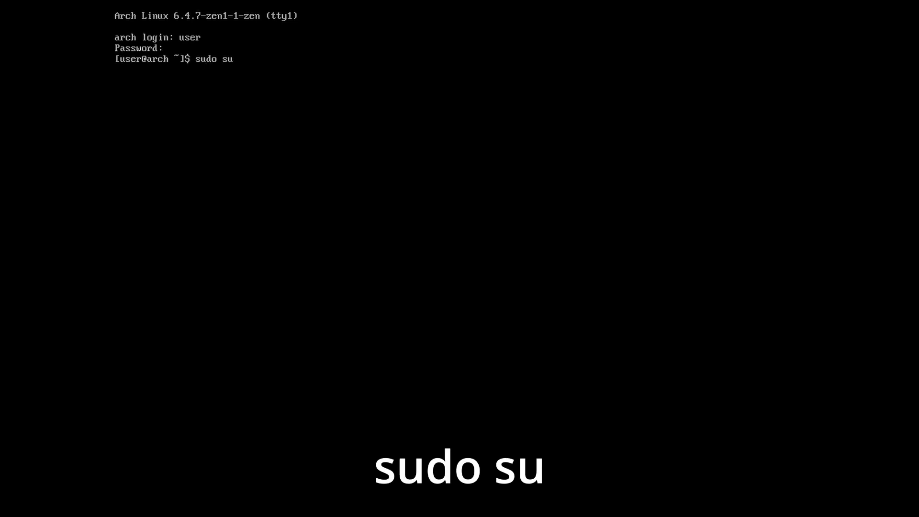
pyautogui.press('Return')
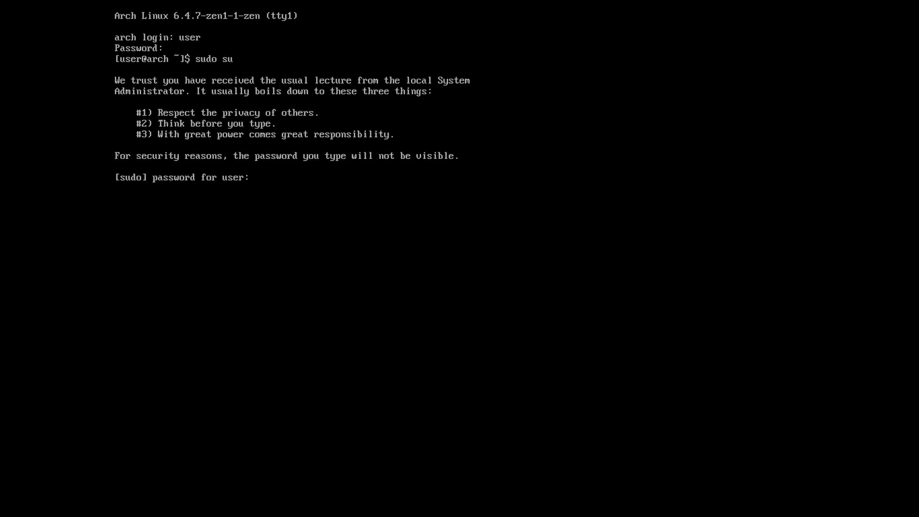
pyautogui.press('Return')
pyautogui.write('systemctl enable NetworkManager')
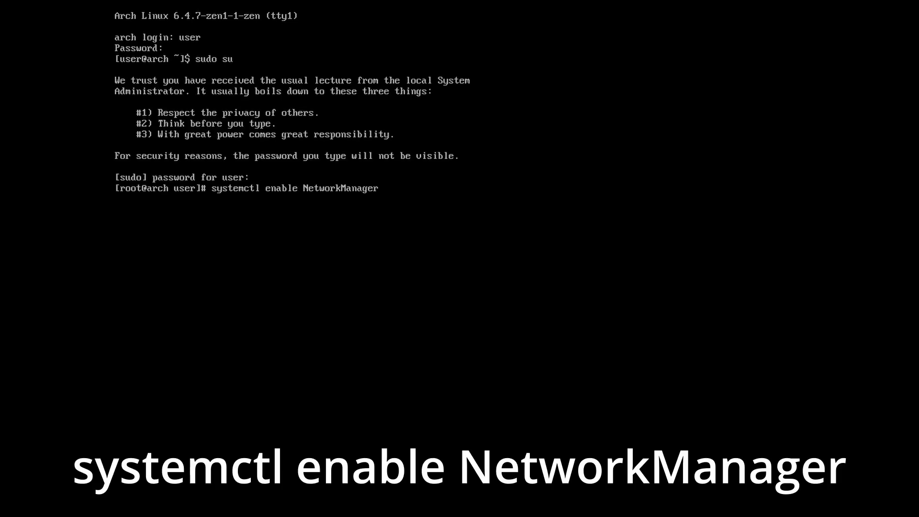
pyautogui.press('Return')
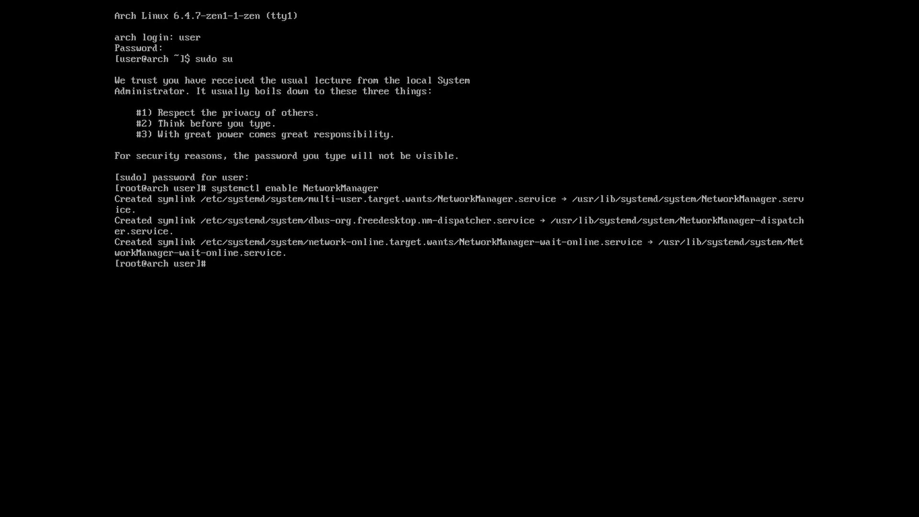
# Reboot the system and log back in as user
pyautogui.write('reboot')
pyautogui.press('Return')
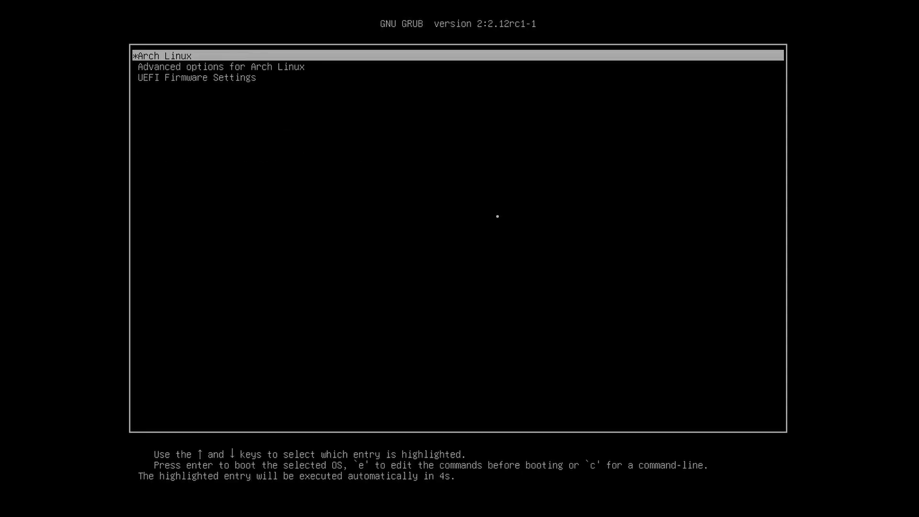
pyautogui.press('Return')
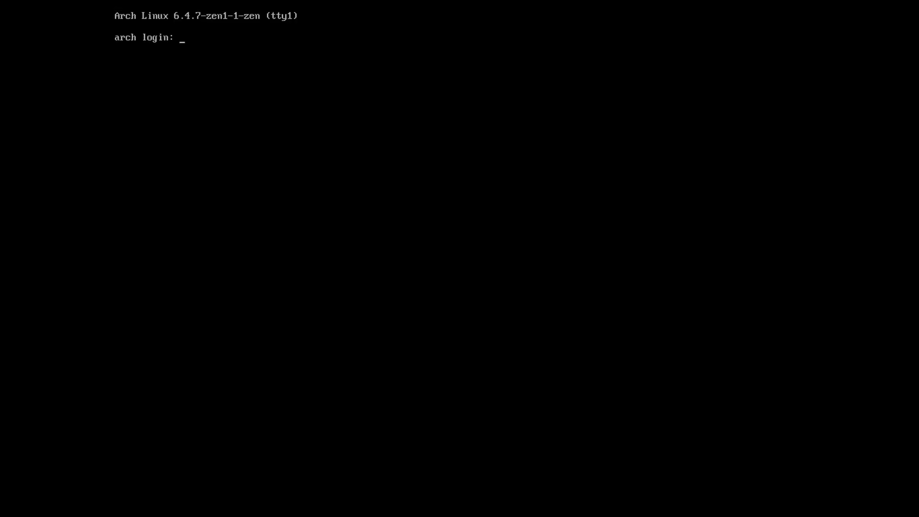
pyautogui.write('user')
pyautogui.press('Return')
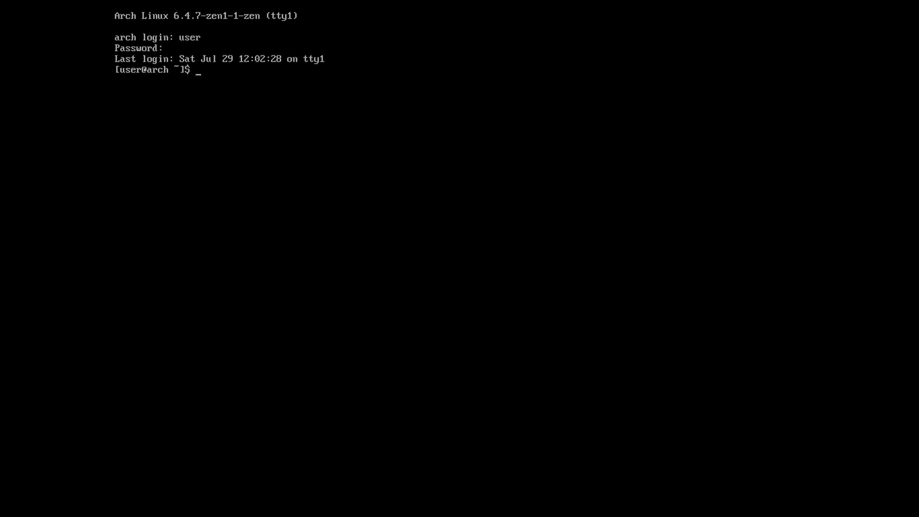
# Ping google.com to confirm internet works, then run sudo nano /etc/pacman.conf
pyautogui.write('pin')
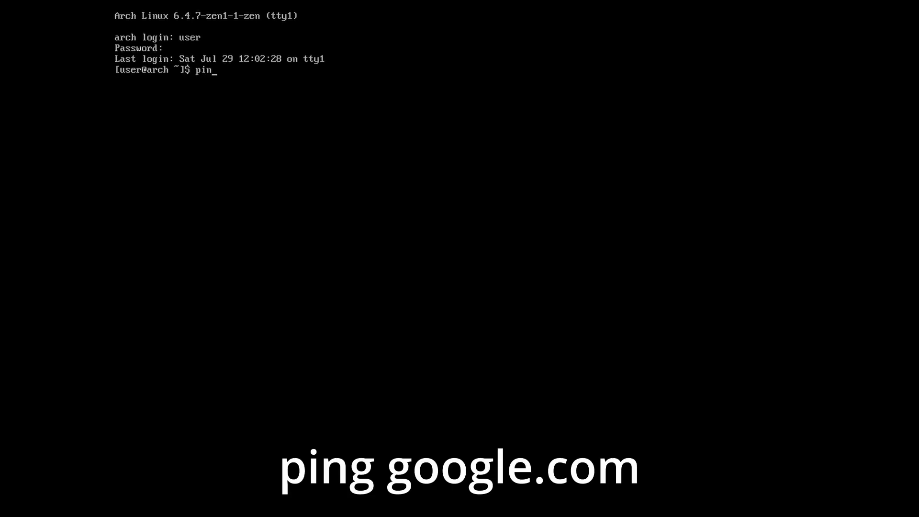
pyautogui.write('g google.com')
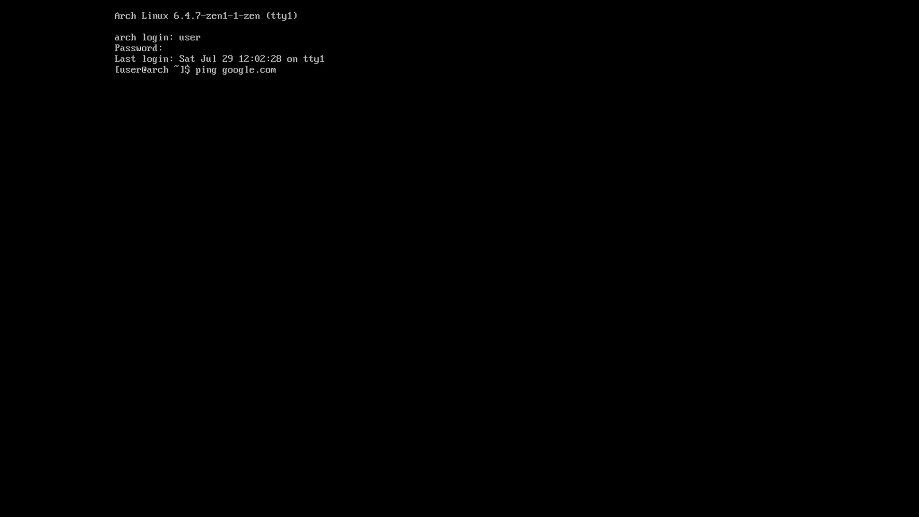
pyautogui.press('Return')
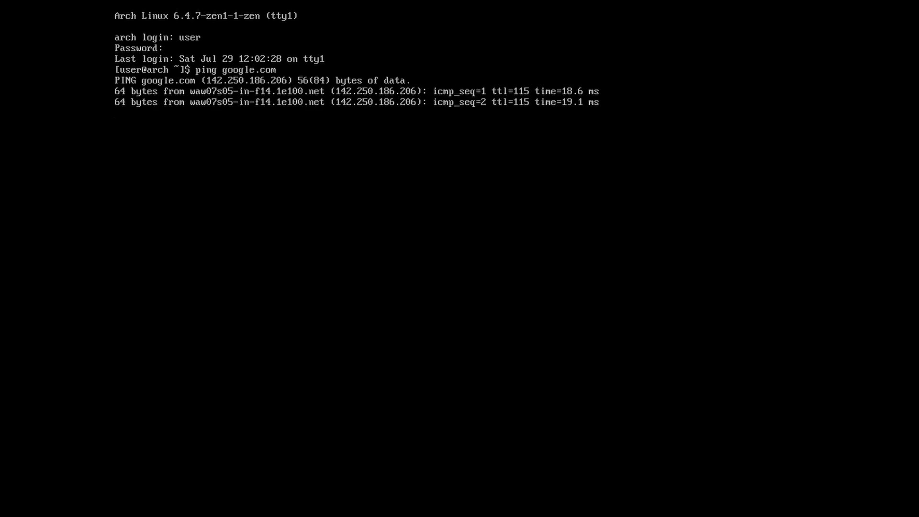
pyautogui.hotkey('ctrl', 'c')
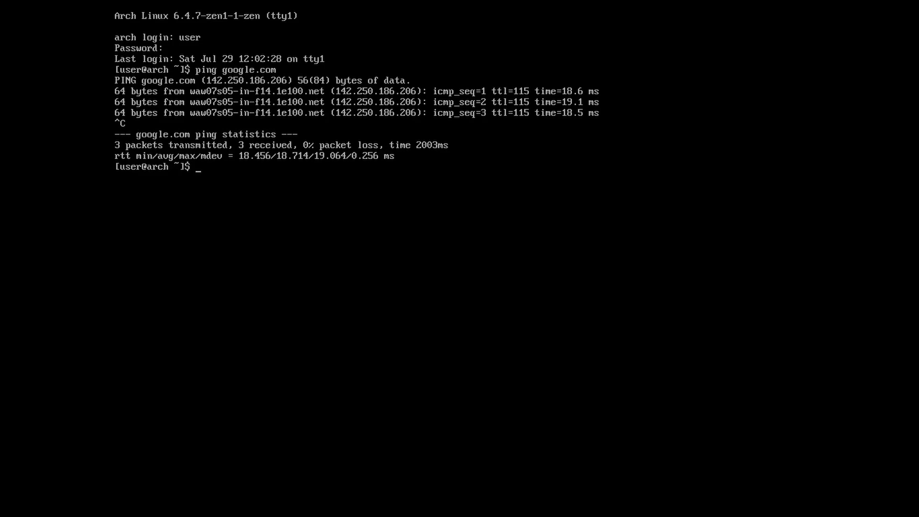
pyautogui.write('sudo nano /etc/pacman.conf')
pyautogui.press('Return')
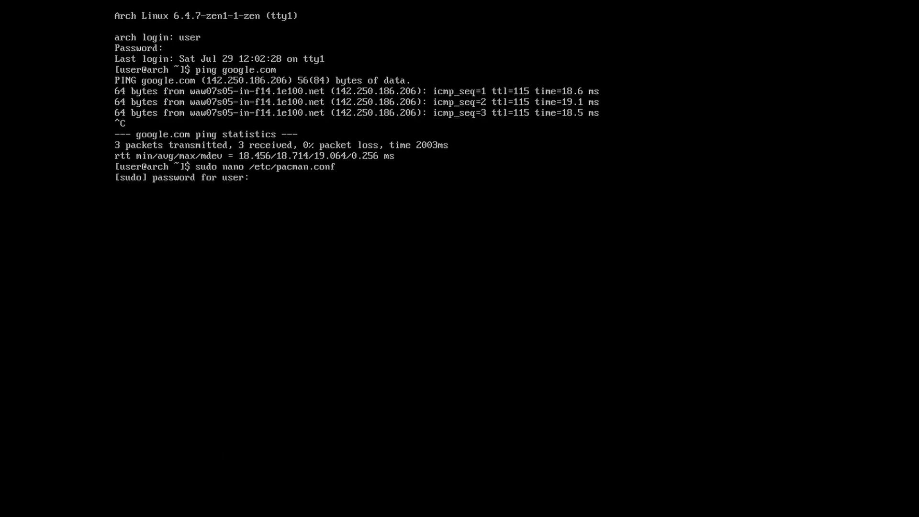
# Uncomment the [multilib] header and its Include line in /etc/pacman.conf
pyautogui.press('Return')
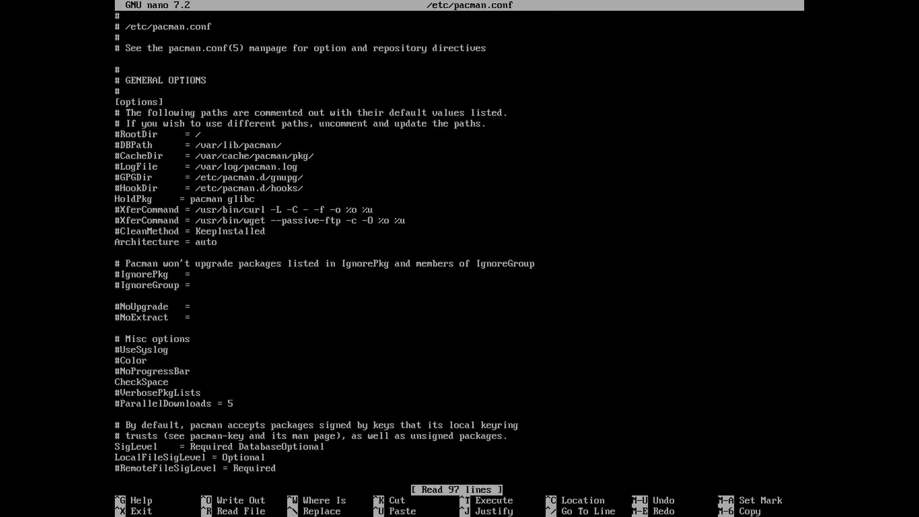
pyautogui.press('Down')
pyautogui.press('Down')
pyautogui.press('Down')
pyautogui.press('Down')
pyautogui.press('Down')
pyautogui.press('Down')
pyautogui.press('Down')
pyautogui.press('Down')
pyautogui.press('Down')
pyautogui.press('Down')
pyautogui.press('Down')
pyautogui.press('Down')
pyautogui.press('Down')
pyautogui.press('Down')
pyautogui.press('Down')
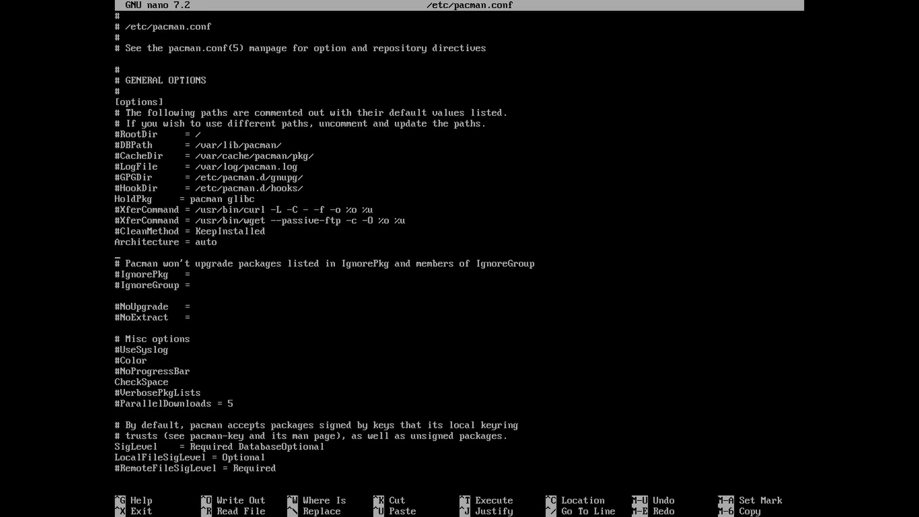
pyautogui.press('Down')
pyautogui.press('Down')
pyautogui.press('Down')
pyautogui.press('Down')
pyautogui.press('Down')
pyautogui.press('Down')
pyautogui.press('Down')
pyautogui.press('Down')
pyautogui.press('Down')
pyautogui.press('Down')
pyautogui.press('Down')
pyautogui.press('Down')
pyautogui.press('Down')
pyautogui.press('Down')
pyautogui.press('Down')
pyautogui.press('Down')
pyautogui.press('Down')
pyautogui.press('Down')
pyautogui.press('Down')
pyautogui.press('Down')
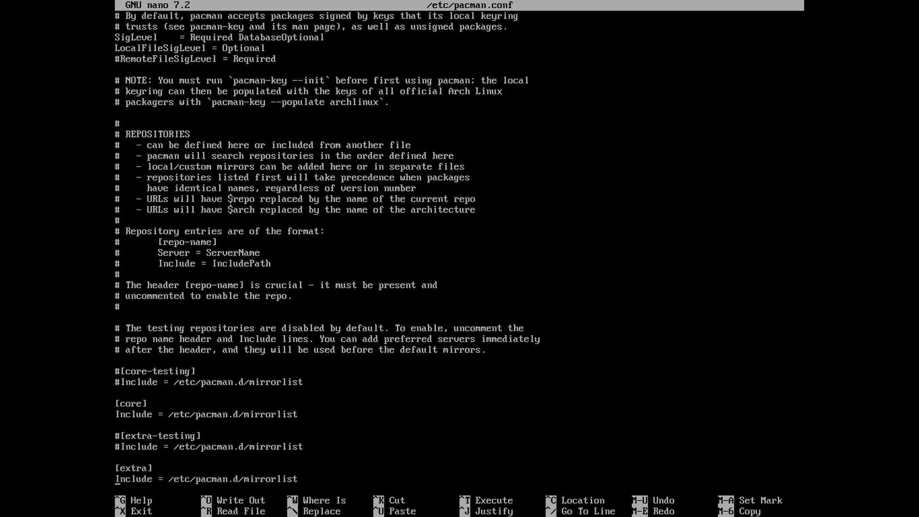
pyautogui.press('Down')
pyautogui.press('Down')
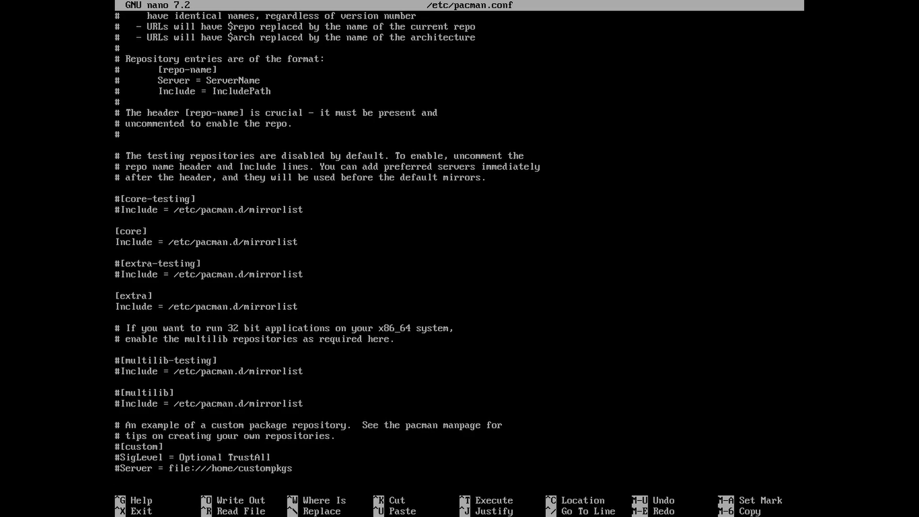
pyautogui.press('Delete')
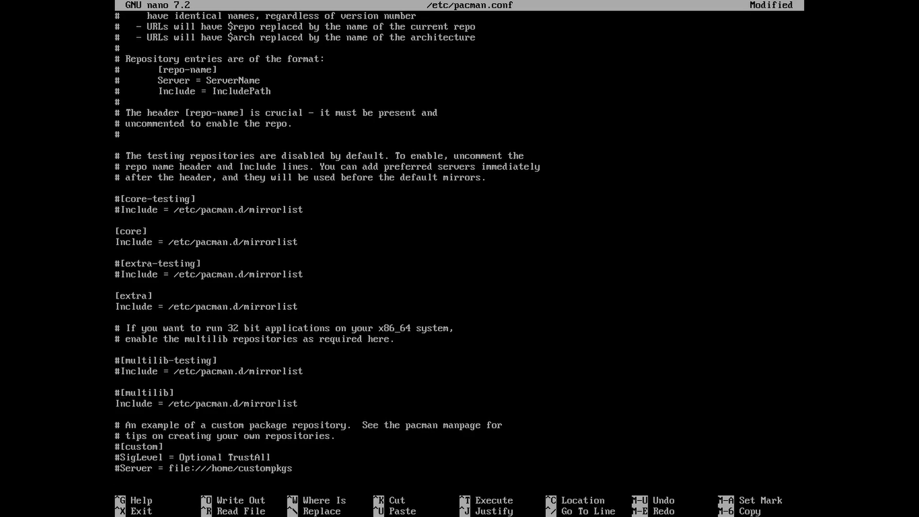
pyautogui.press('Up')
pyautogui.press('Delete')
# Save /etc/pacman.conf, exit nano, and clear the terminal
pyautogui.hotkey('ctrl', 'x')
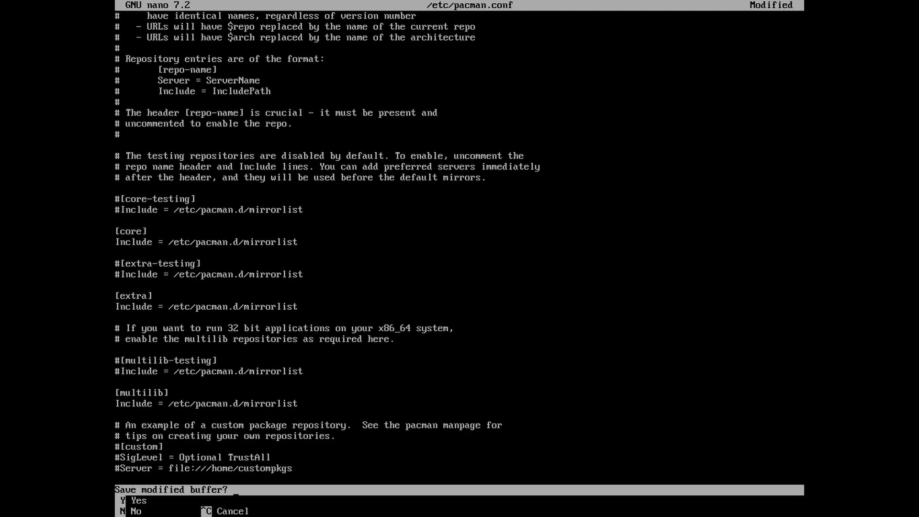
pyautogui.press('y')
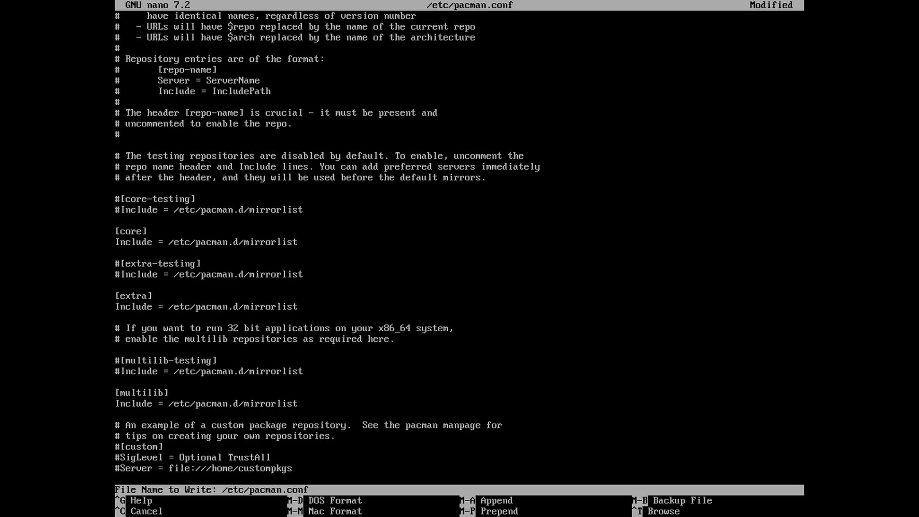
pyautogui.press('Return')
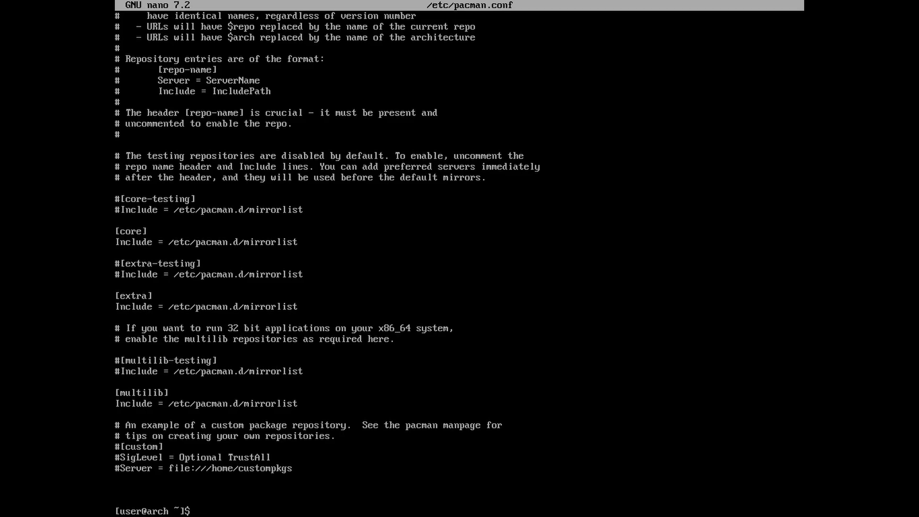
pyautogui.hotkey('ctrl', 'l')
# Run sudo pacman -Syu with nvidia-dkms, nvidia-utils, Vulkan, OpenCL and PipeWire packages, accepting defaults
pyautogui.press('Return')
pyautogui.press('Return')
pyautogui.press('Return')
pyautogui.press('Return')
pyautogui.press('Return')
pyautogui.press('Return')
pyautogui.press('Return')
pyautogui.press('Return')
pyautogui.press('Return')
pyautogui.press('Return')
pyautogui.press('Return')
pyautogui.press('Return')
pyautogui.press('Return')
pyautogui.press('Return')
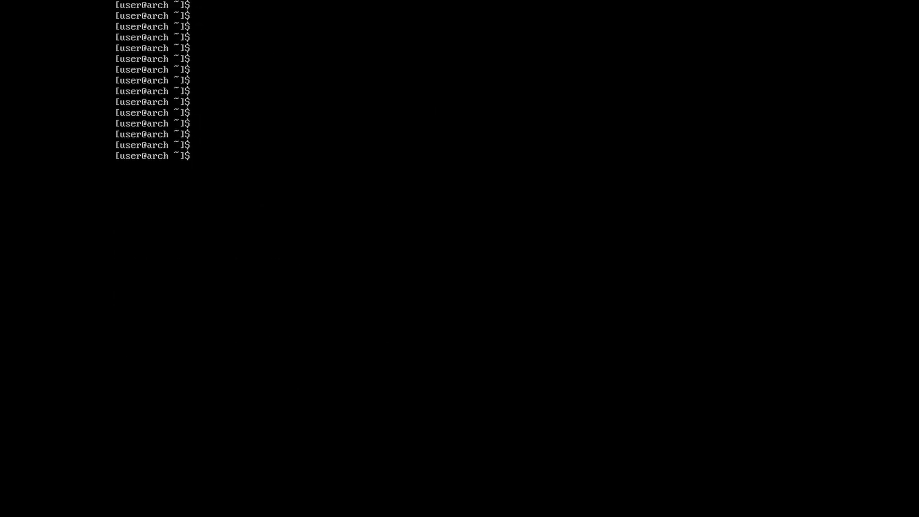
pyautogui.write('sudo pacman -')
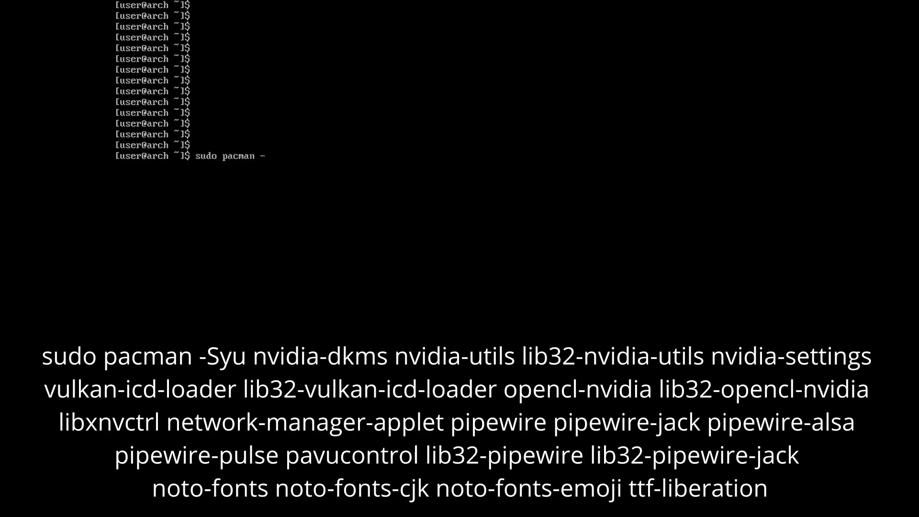
pyautogui.write('Syu nvidia-dkms nvidia-tu')
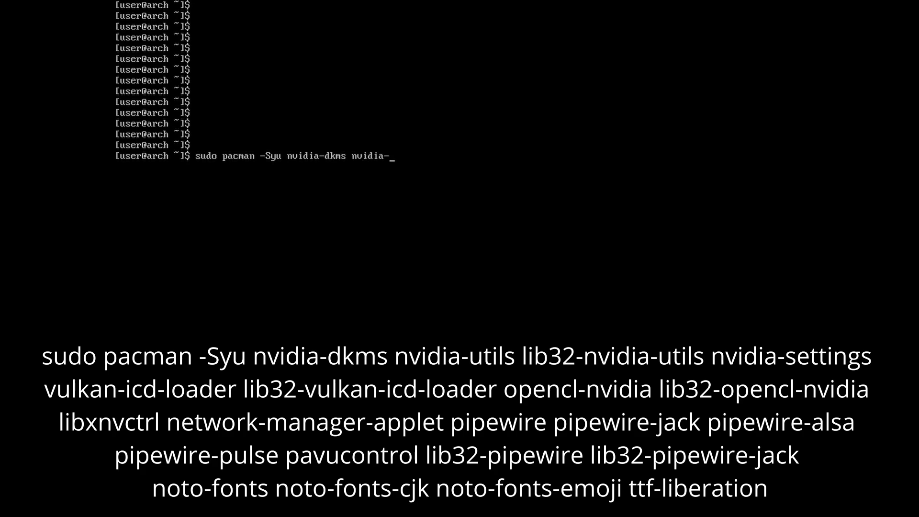
pyautogui.press('BackSpace')
pyautogui.press('BackSpace')
pyautogui.write('utils lib32-nvidia-utils ')
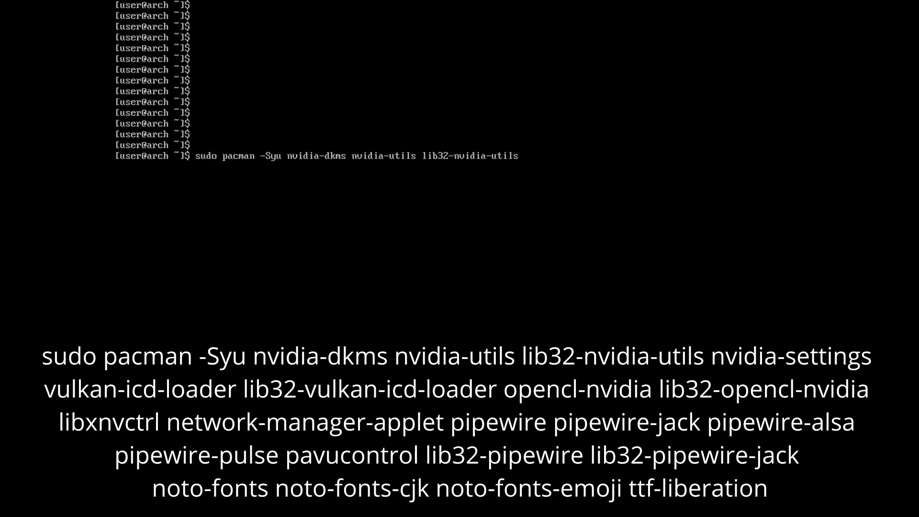
pyautogui.write('nvidia-settings vulka')
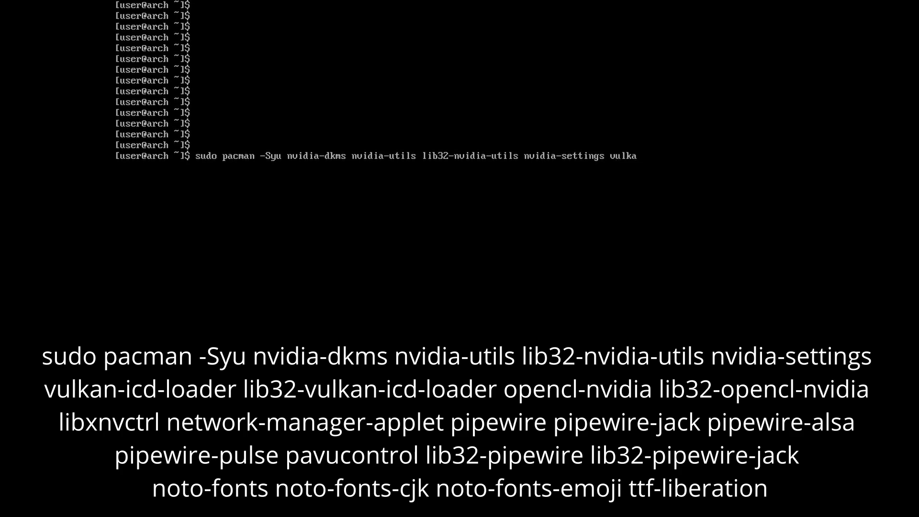
pyautogui.write('n-icd-loader')
pyautogui.write(' lib32-')
pyautogui.press('BackSpace')
pyautogui.write('32-vulkan-icd-')
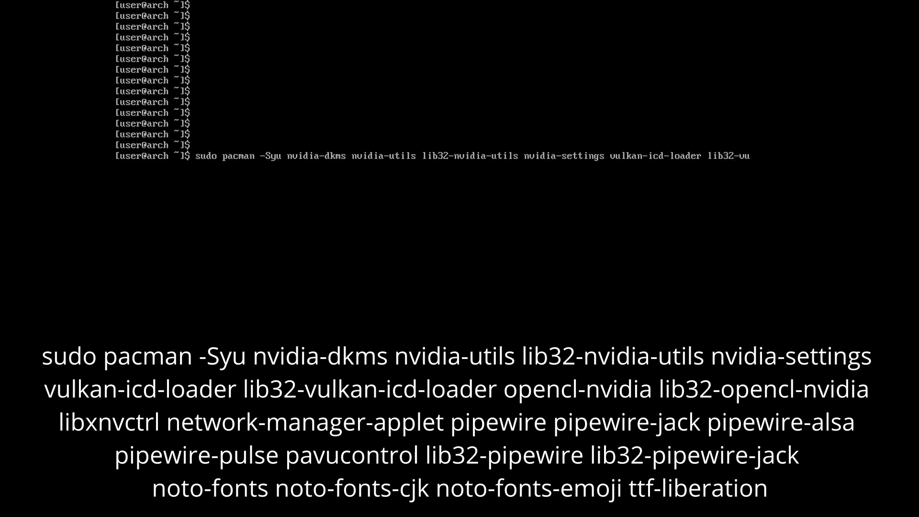
pyautogui.write('loader')
pyautogui.write(' opencl-nvid')
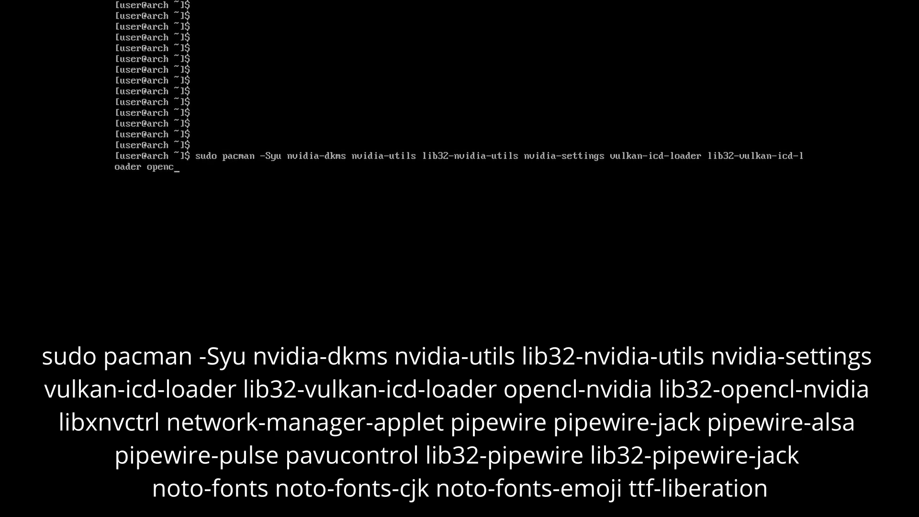
pyautogui.write('ia lib32-ope')
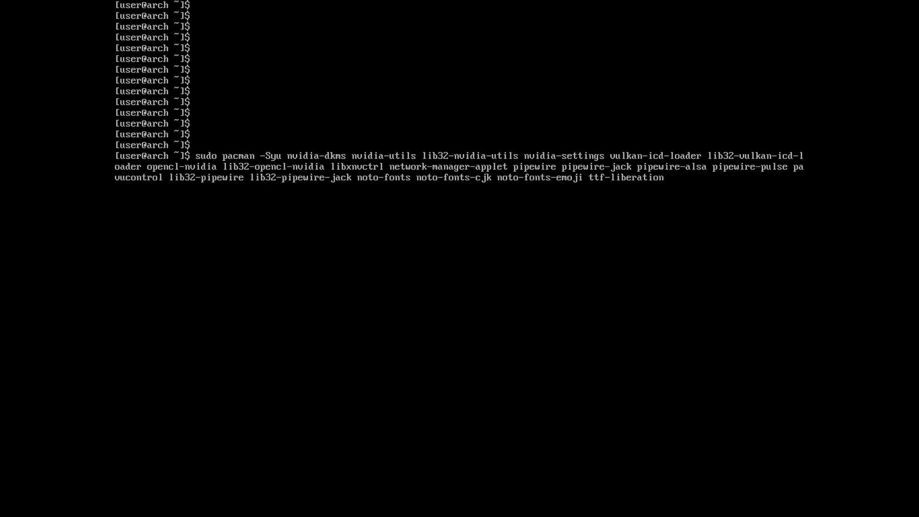
pyautogui.press('Return')
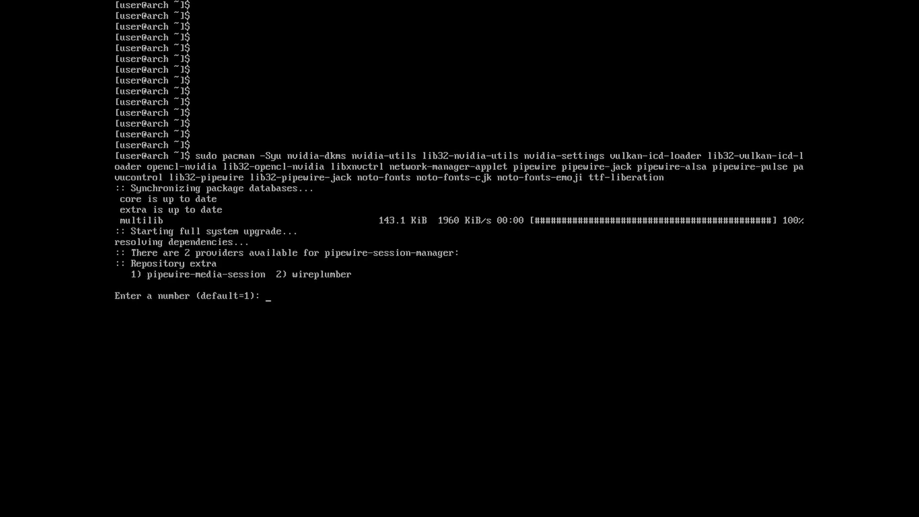
pyautogui.press('Return')
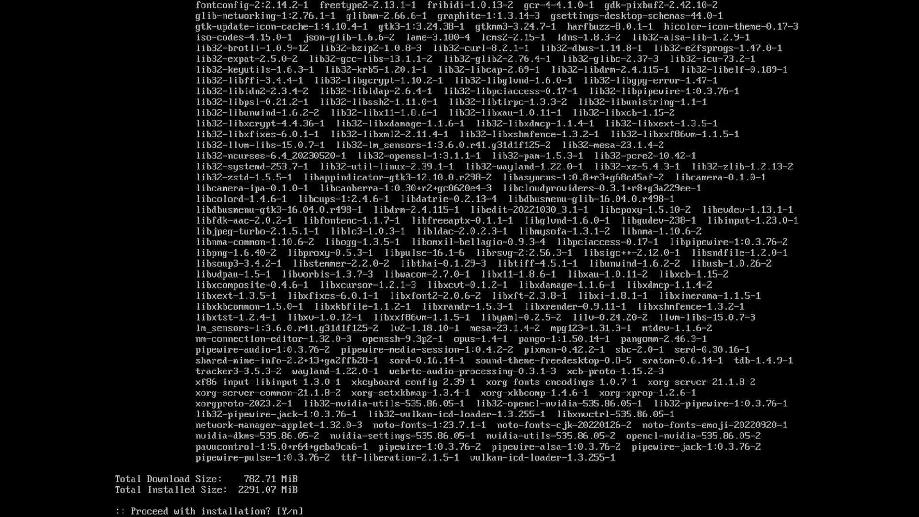
pyautogui.press('Return')
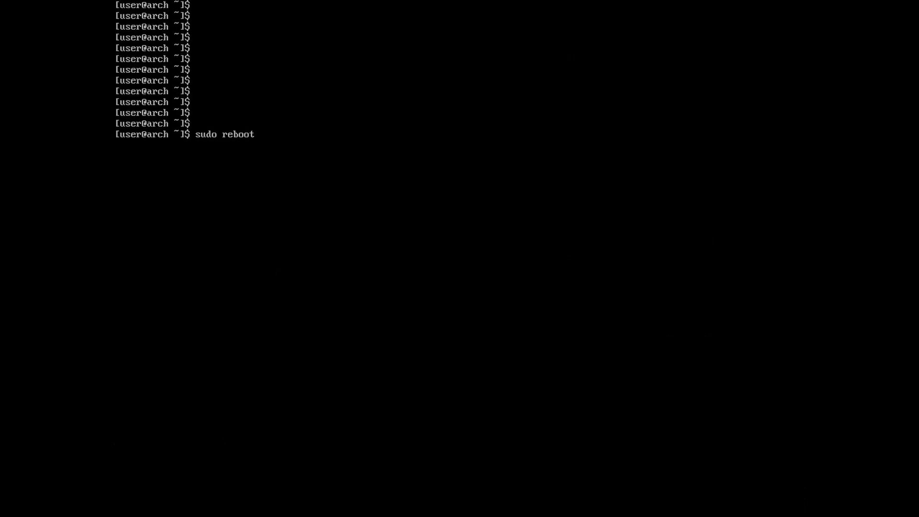
pyautogui.press('Return')
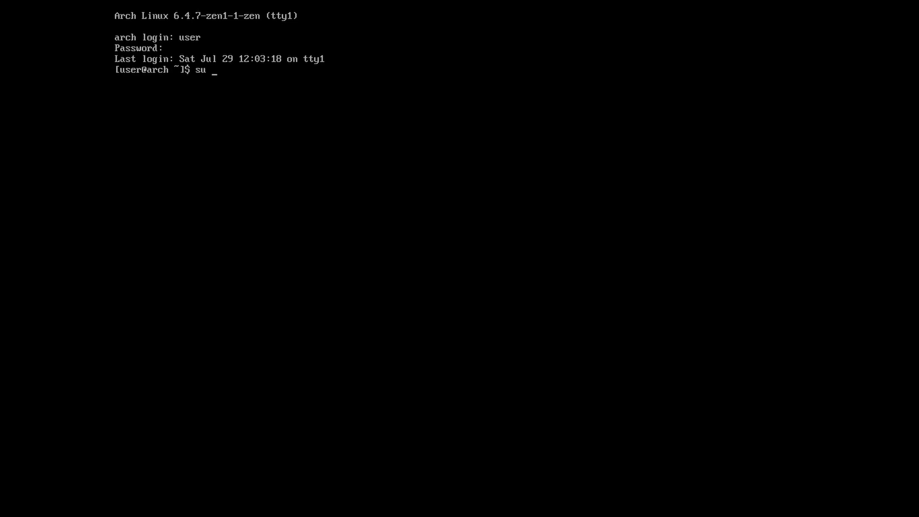
# Install xorg, xorg-server, gdm, eog and the GNOME packages via pacman -S, accepting defaults
pyautogui.press('BackSpace')
pyautogui.write('do pacman -S')
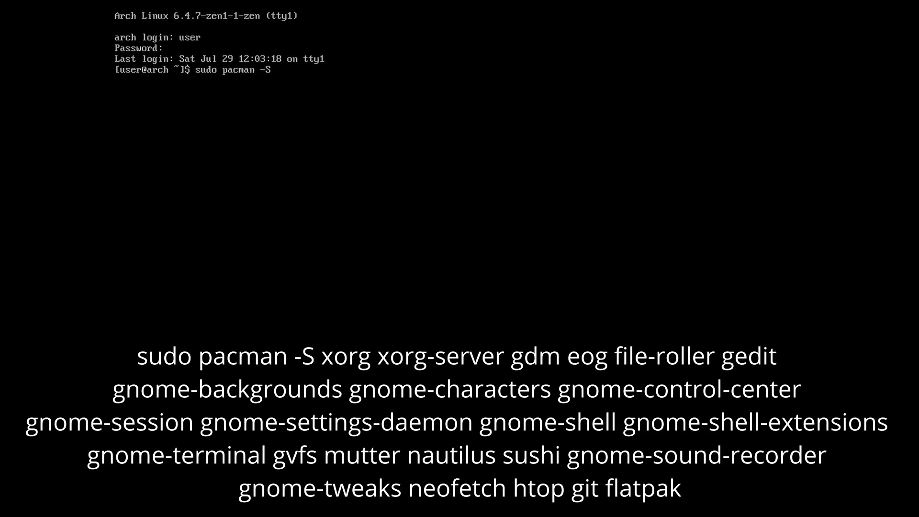
pyautogui.write(' xorg xorg-server g')
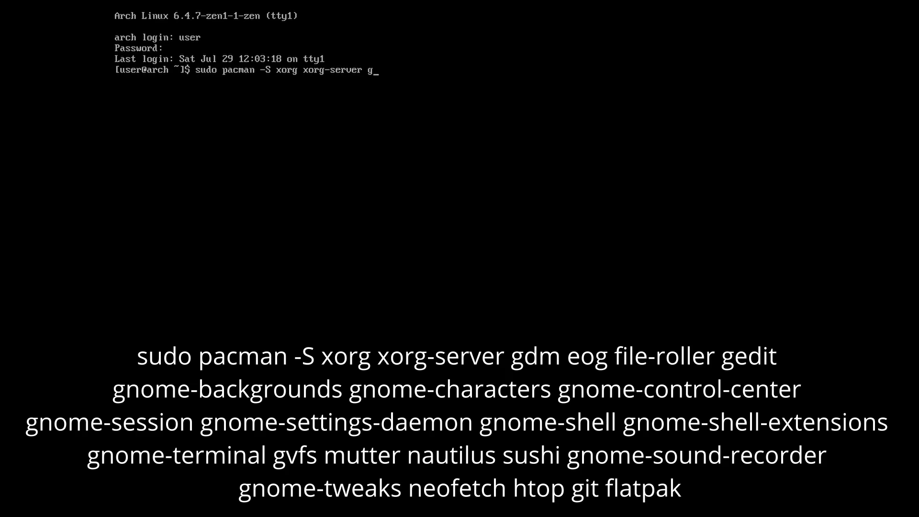
pyautogui.write('dm eog file-')
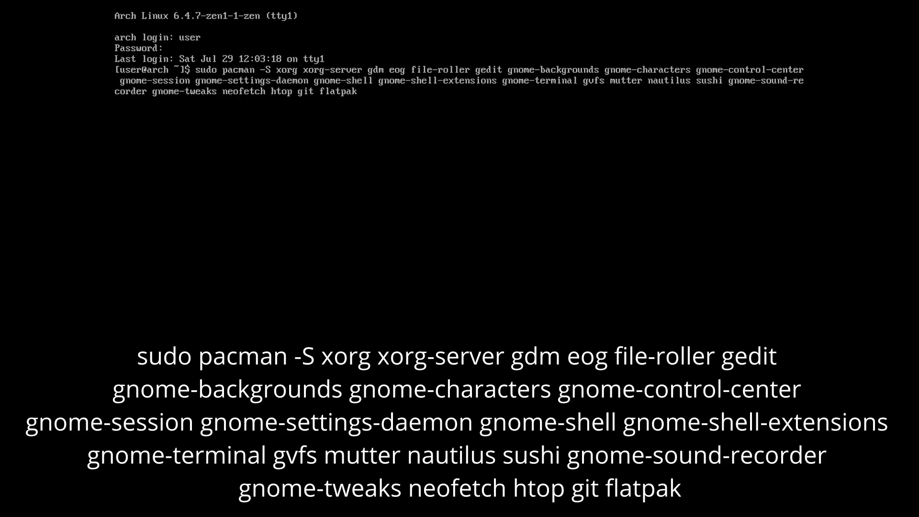
pyautogui.press('Return')
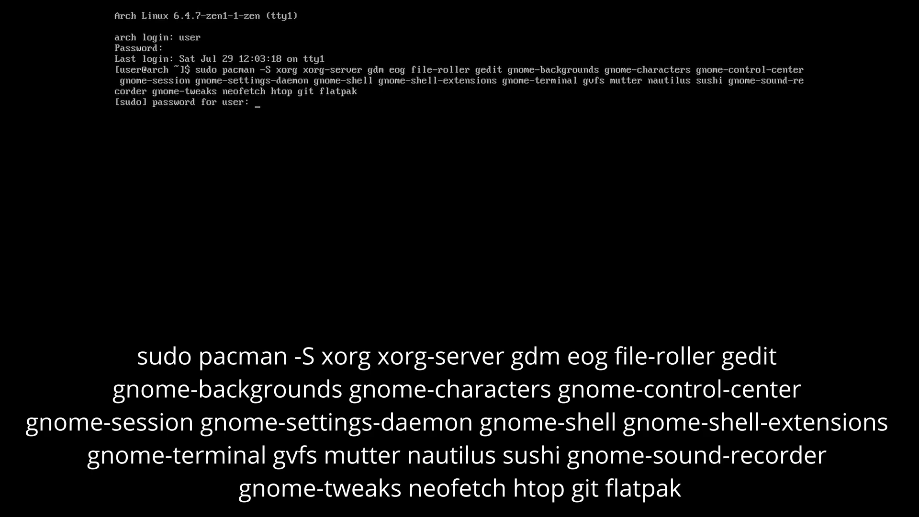
pyautogui.press('Return')
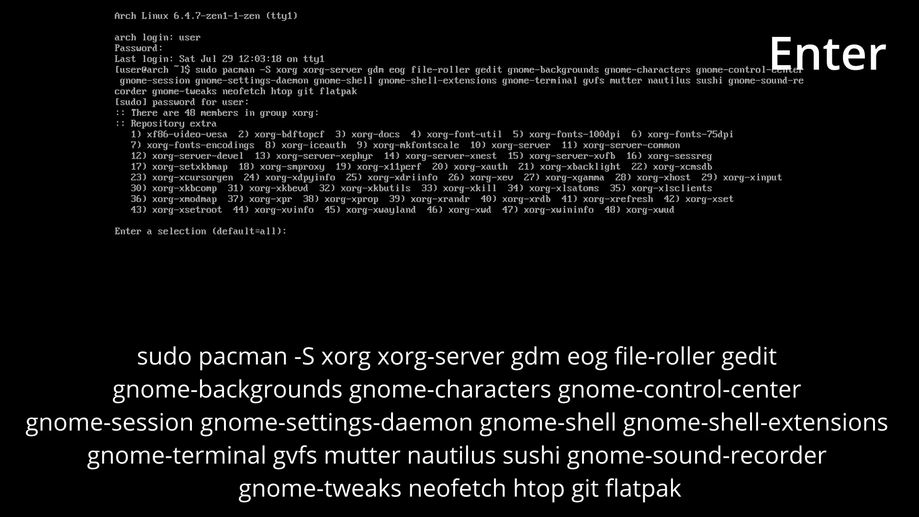
pyautogui.press('Return')
pyautogui.press('Return')
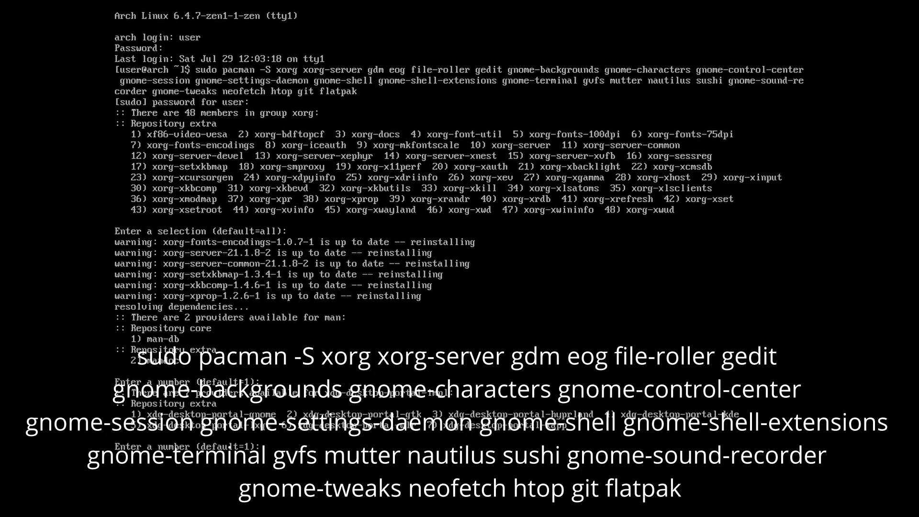
pyautogui.press('Return')
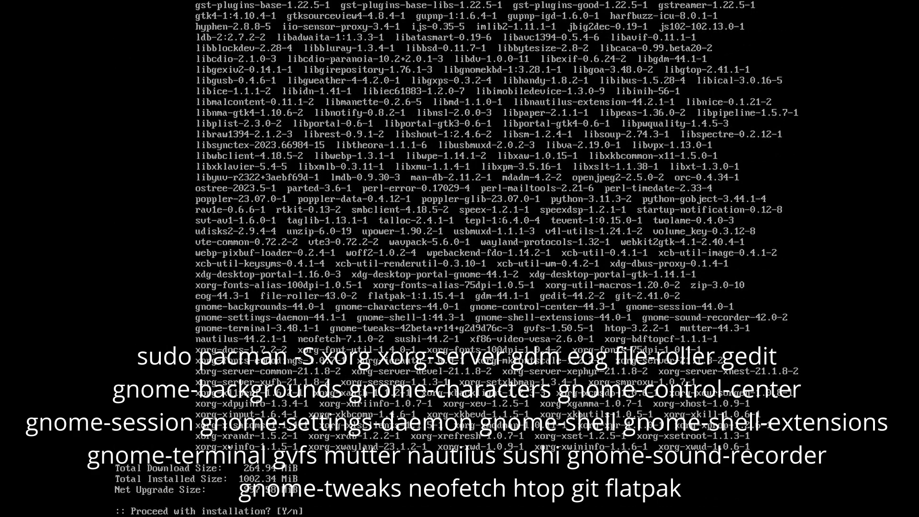
pyautogui.write('y')
pyautogui.press('Return')
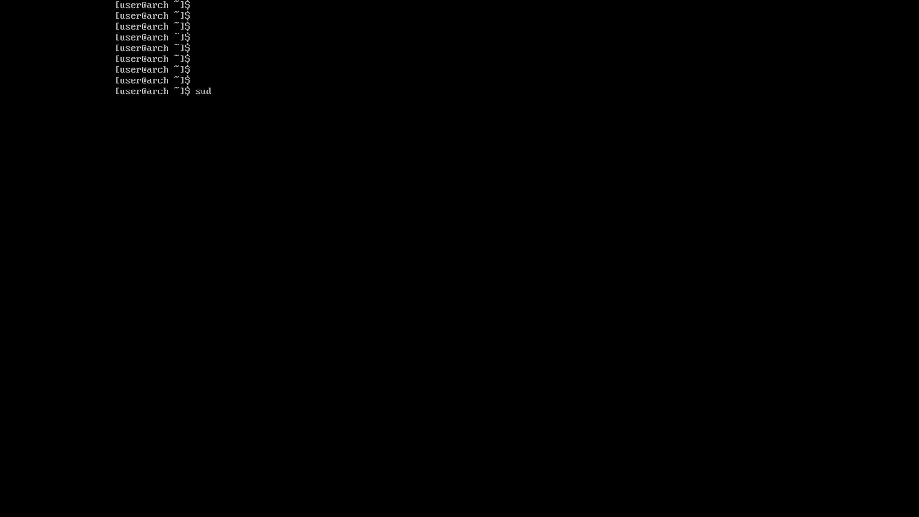
# Enable gdm with sudo systemctl enable gdm and reboot
pyautogui.write('ystemctl')
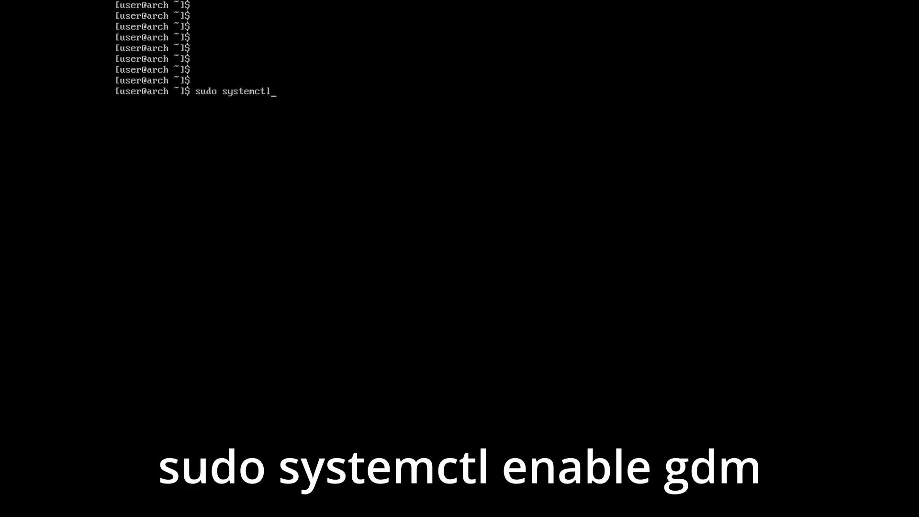
pyautogui.write(' enable gdm')
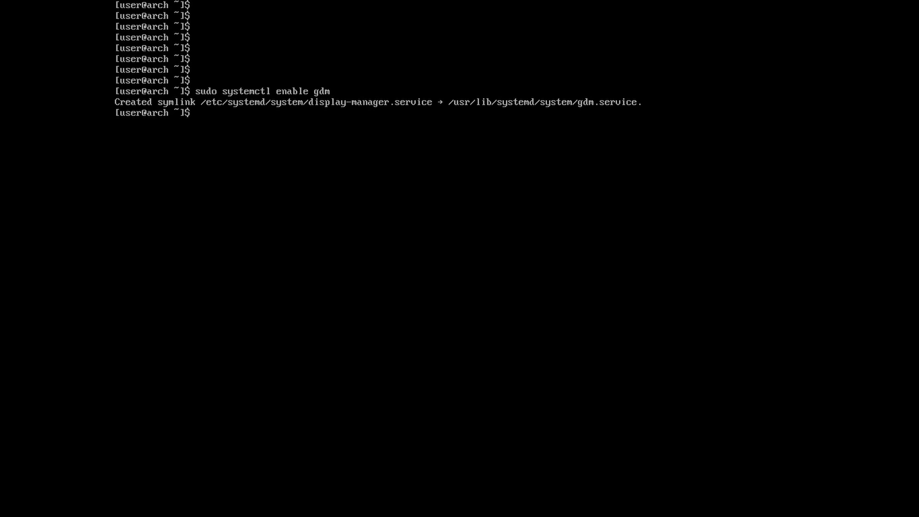
pyautogui.write('oot')
pyautogui.press('Return')
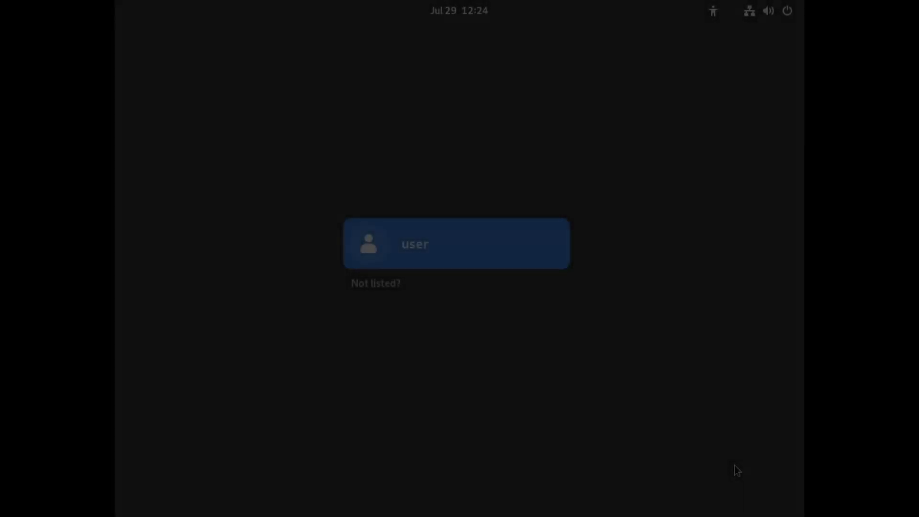
# Select the user account, enter its password, keep the GNOME session, and sign in
pyautogui.press('Return')
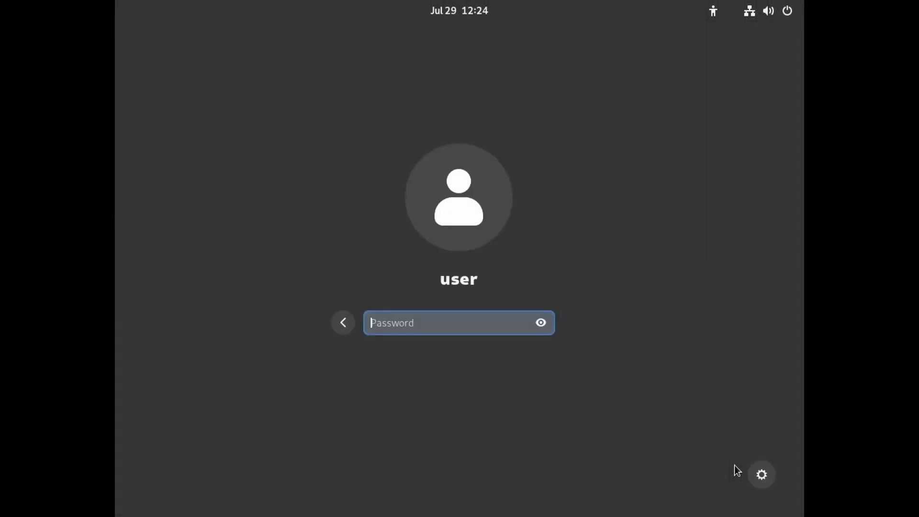
pyautogui.click(761, 481)
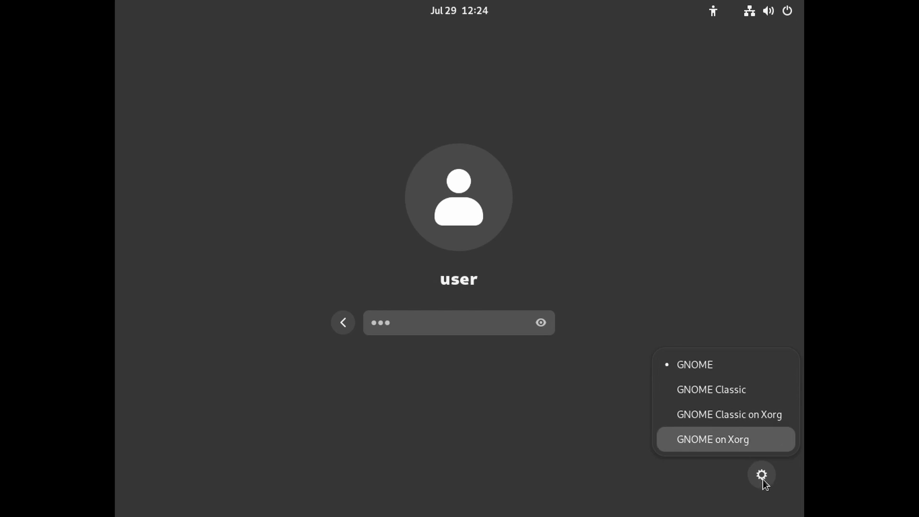
pyautogui.click(761, 479)
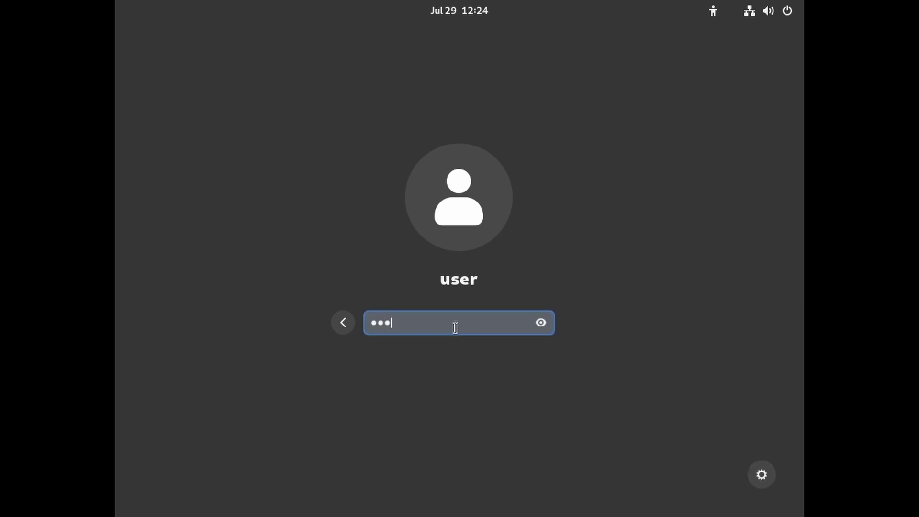
pyautogui.press('Return')
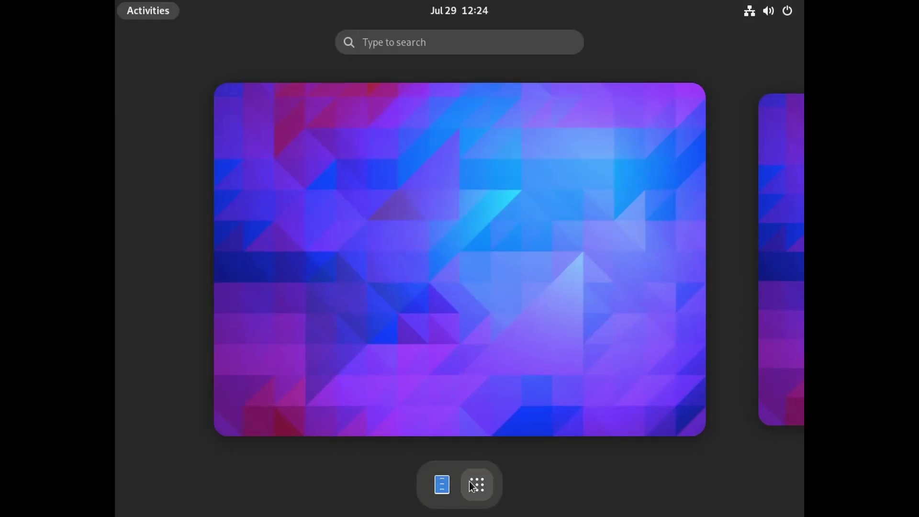
pyautogui.click(472, 485)
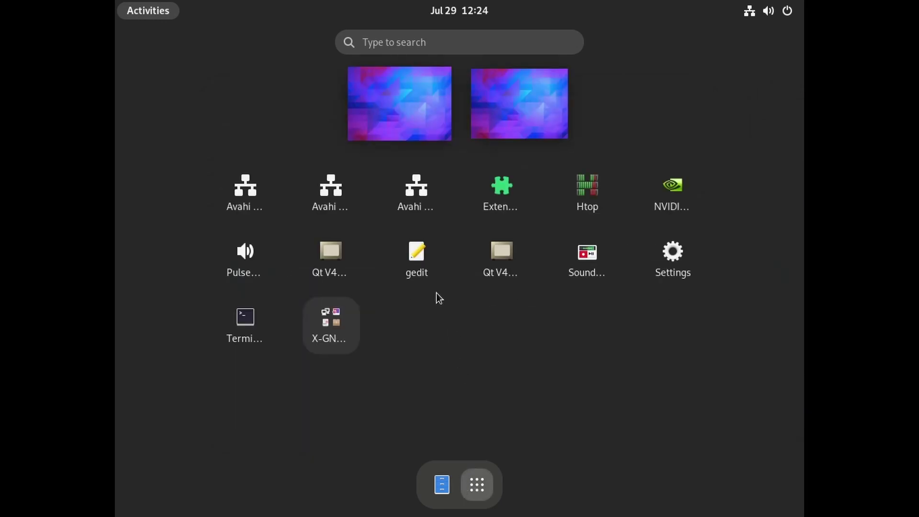
pyautogui.click(326, 331)
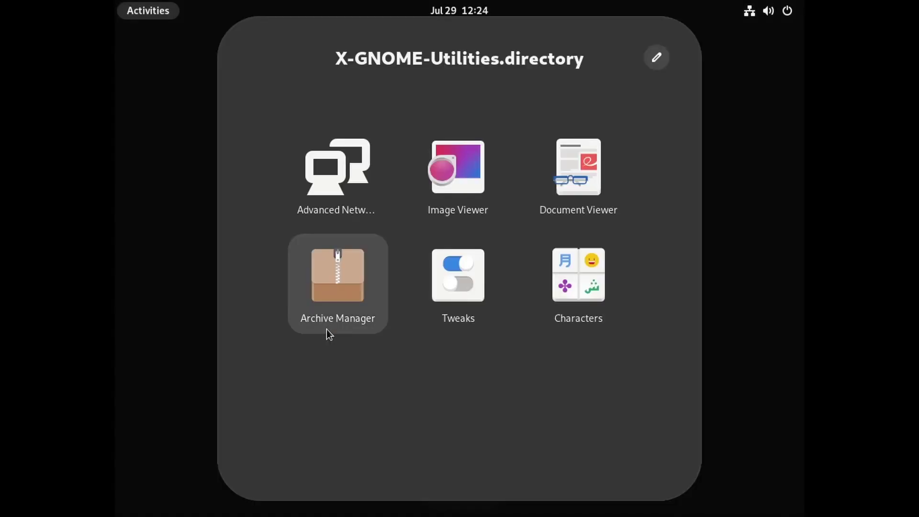
pyautogui.click(767, 334)
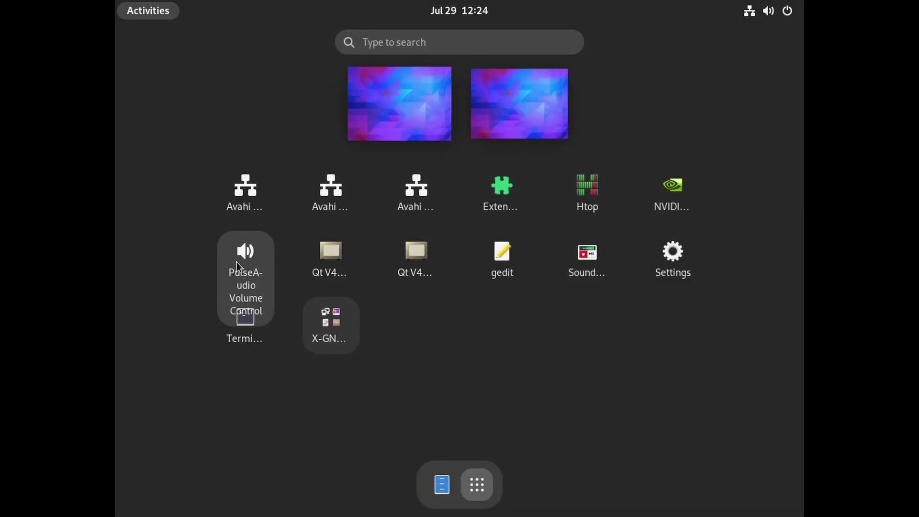
pyautogui.click(474, 483)
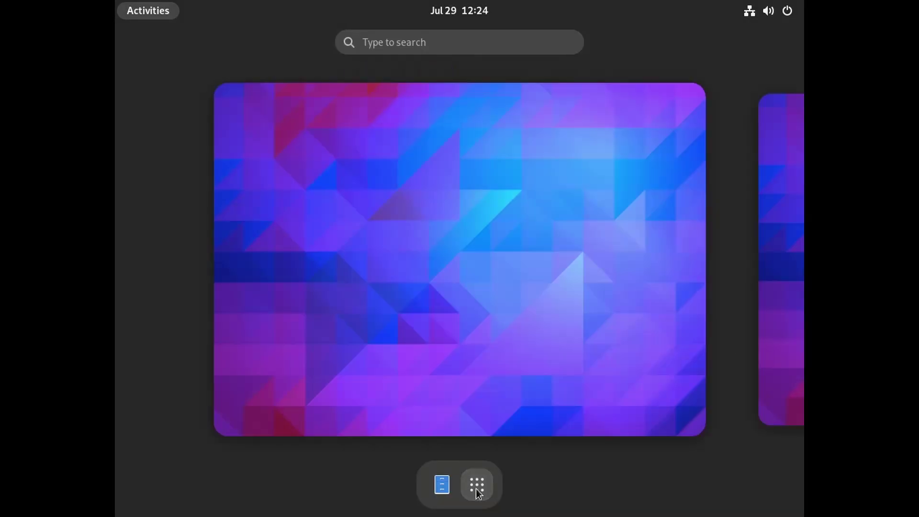